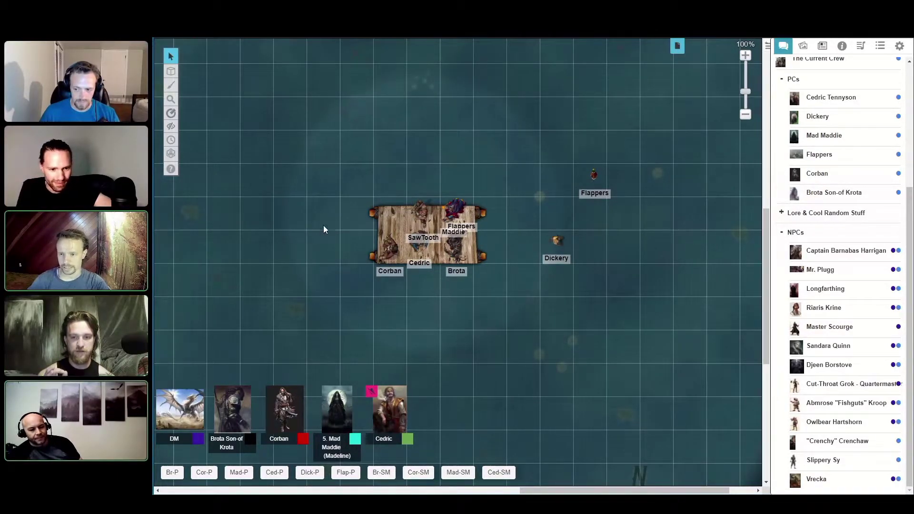
Step: Show the turn order led by Corban at 22 and move the Dice Roller up and left
left_click(745, 115)
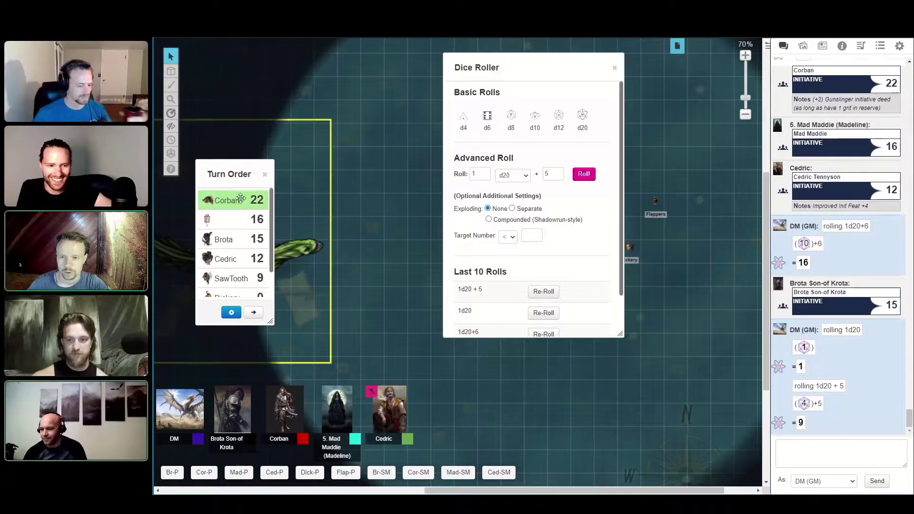
left_click_drag(545, 63, 786, 173)
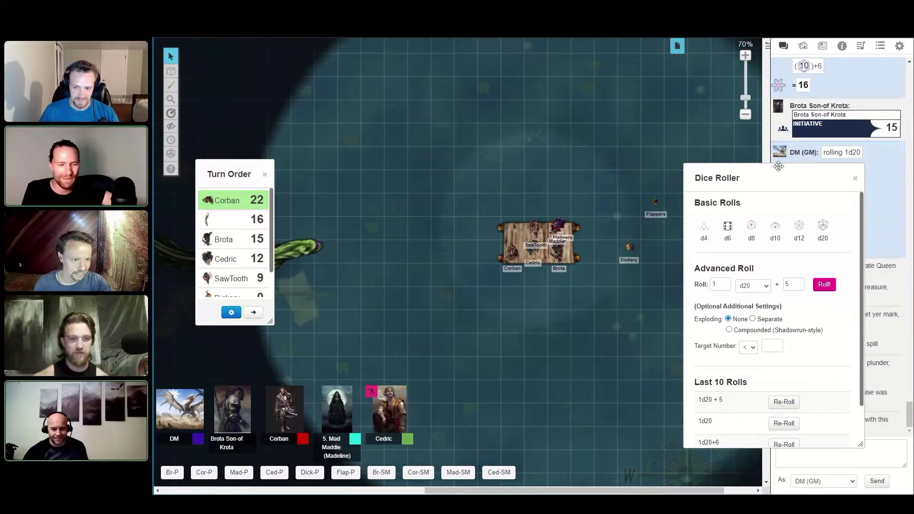
mouse_move(788, 168)
left_mouse_down()
mouse_move(690, 169)
mouse_move(661, 122)
left_mouse_up()
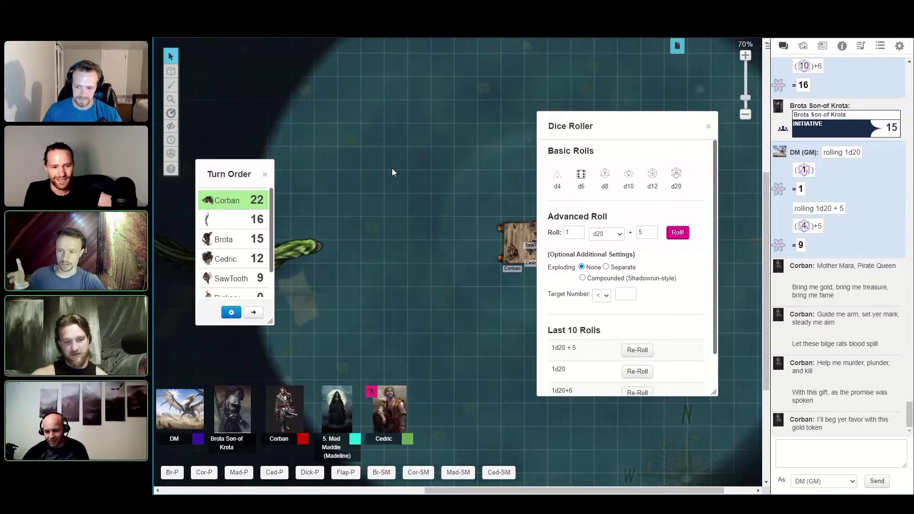
Step: Advance initiative to Brota, shift the Dice Roller off the chat, and place Maddie at 16
double_click(253, 312)
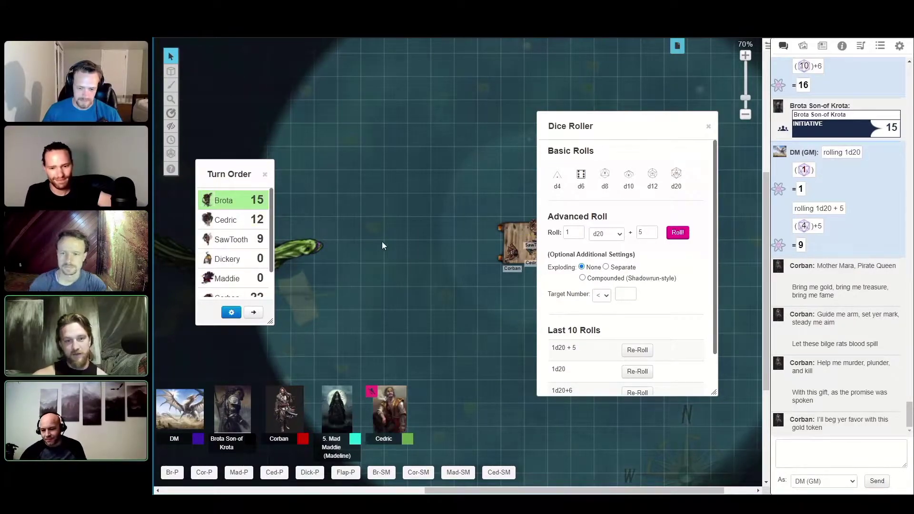
left_click_drag(624, 134, 765, 147)
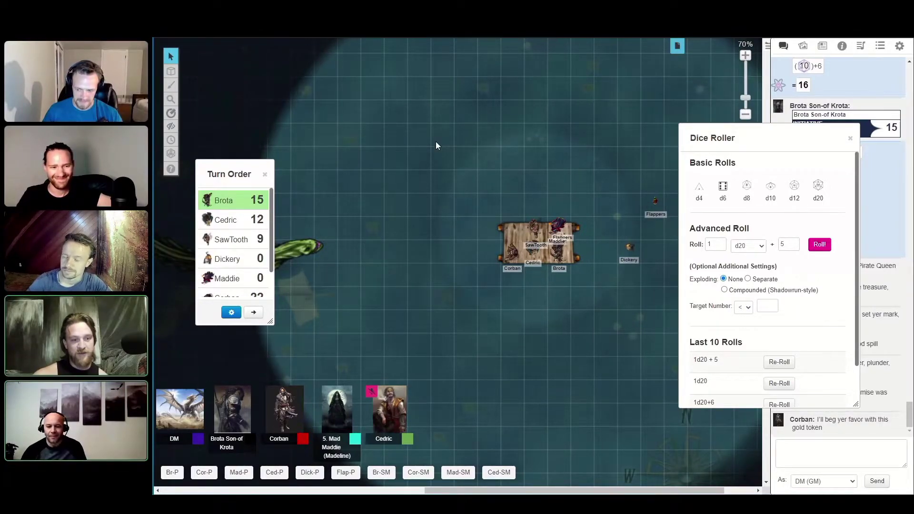
mouse_move(748, 141)
left_mouse_down()
mouse_move(719, 96)
mouse_move(649, 61)
left_mouse_up()
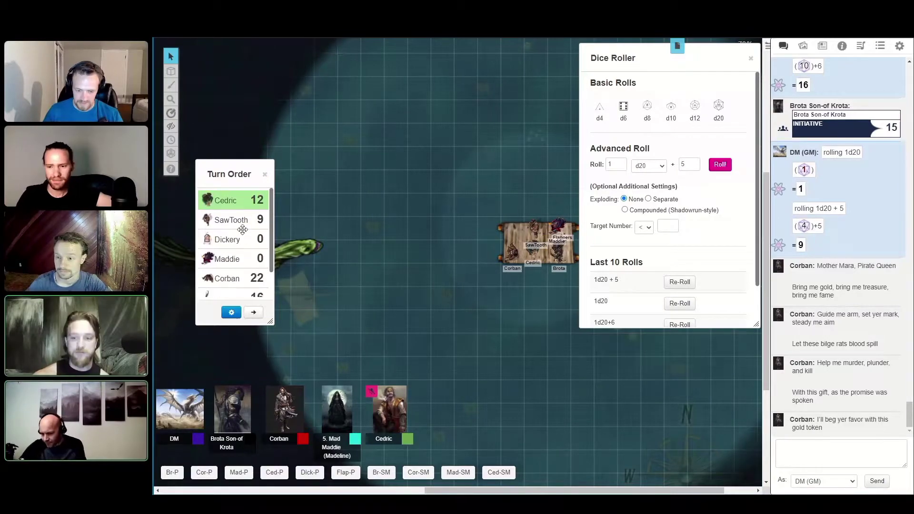
scroll(258, 261, "down", 2)
scroll(409, 258, "up", 1)
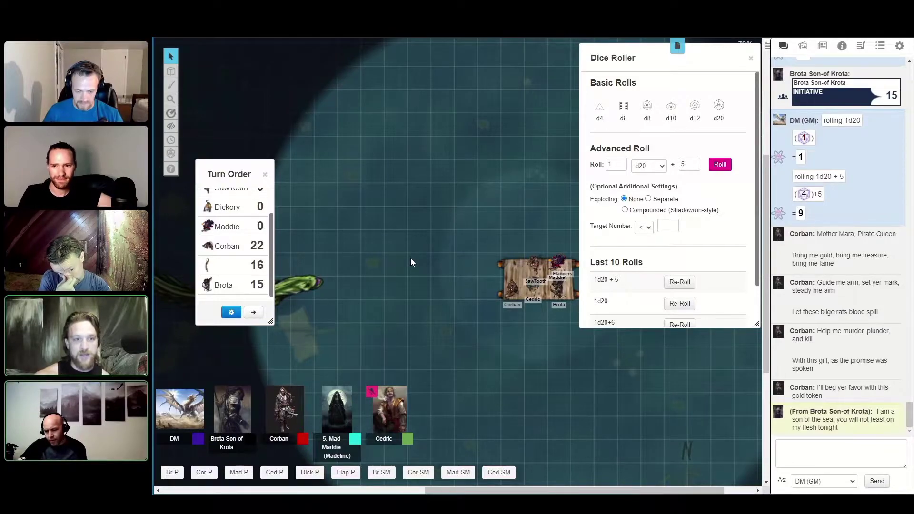
scroll(241, 247, "down", 1)
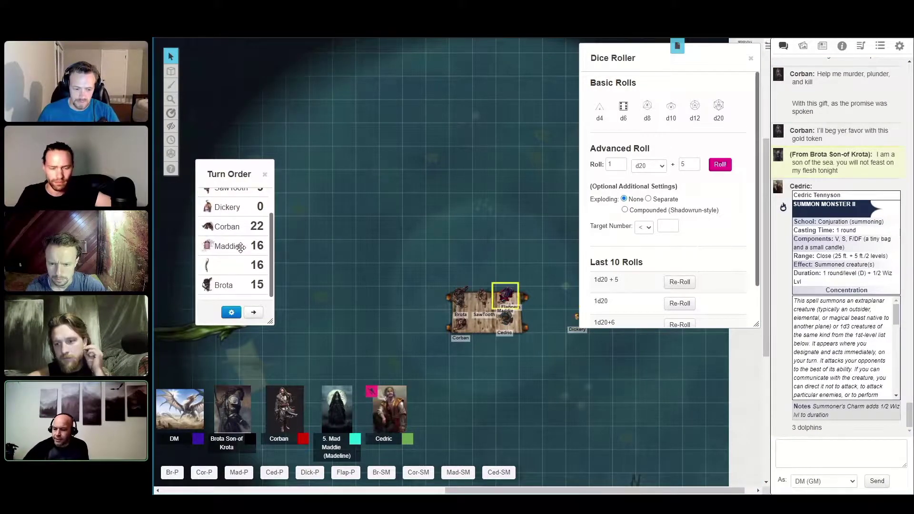
scroll(241, 247, "up", 1)
left_click_drag(235, 266, 236, 259)
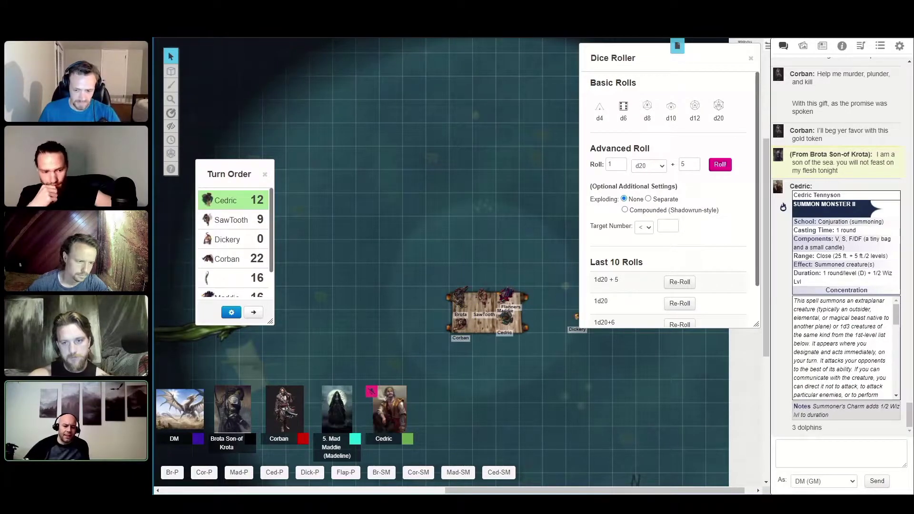
scroll(832, 304, "up", 1)
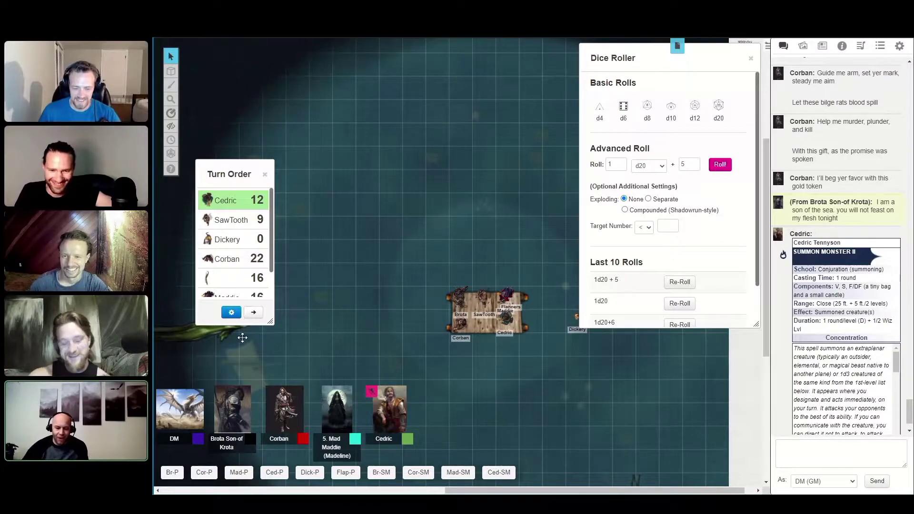
left_click(171, 154)
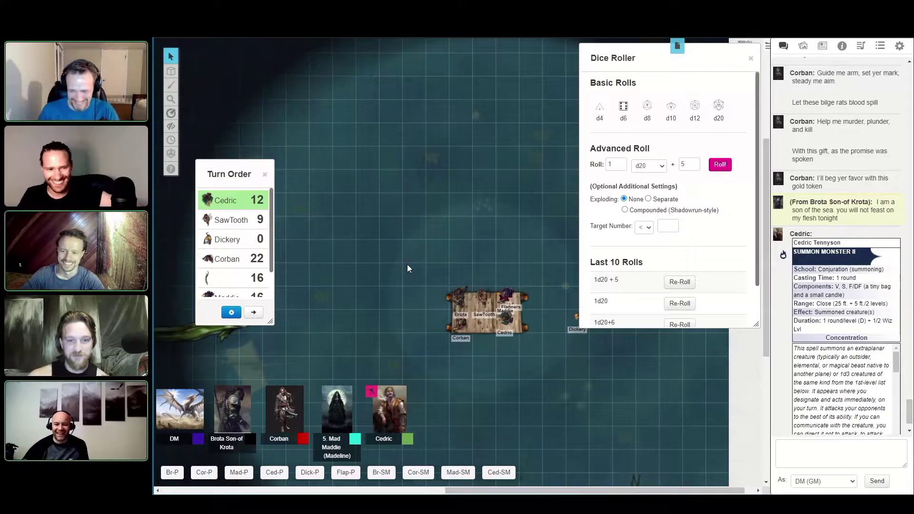
Step: Move the Dice Roller toward the map centre and start an Art Library search for 'Dolphin'
left_click_drag(738, 55, 538, 66)
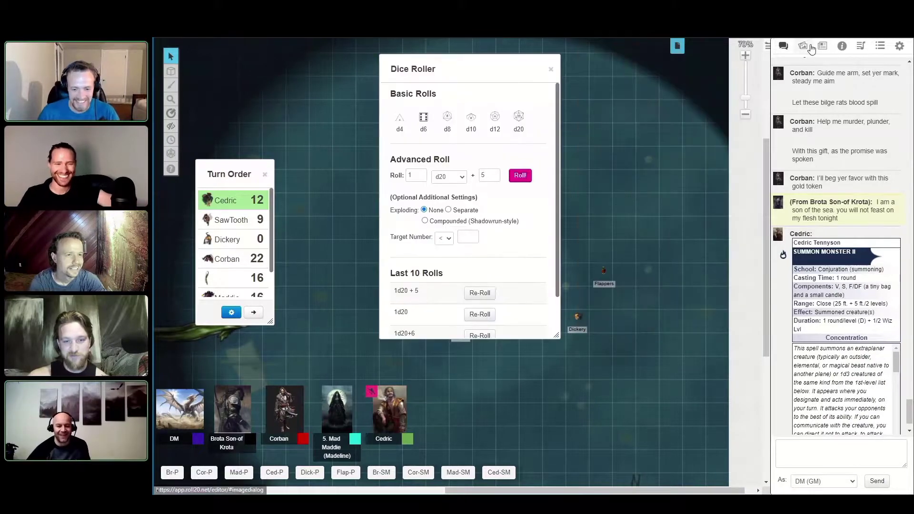
left_click(803, 46)
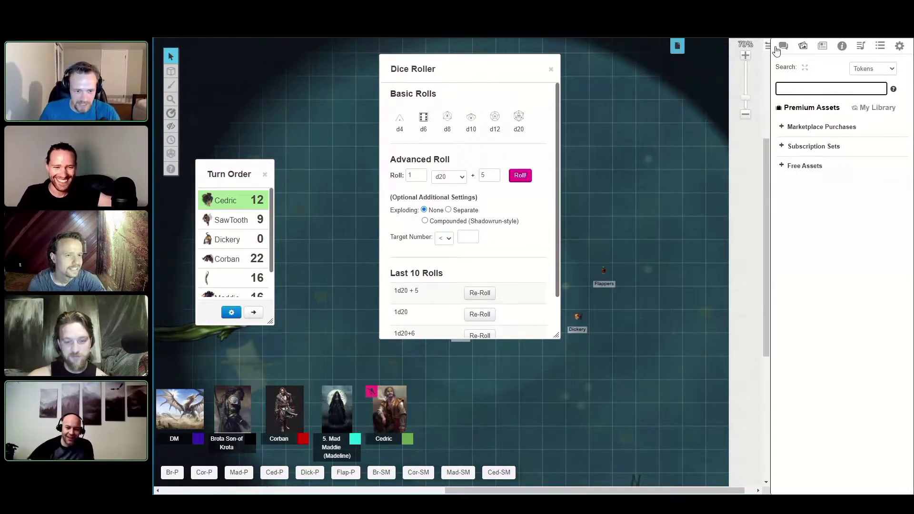
left_click(783, 46)
left_click(803, 47)
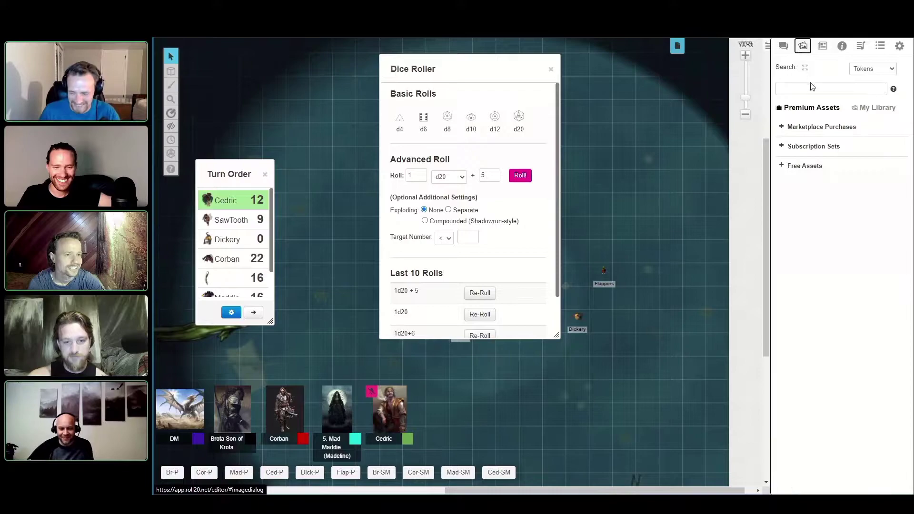
left_click(813, 86)
type("ottlenose")
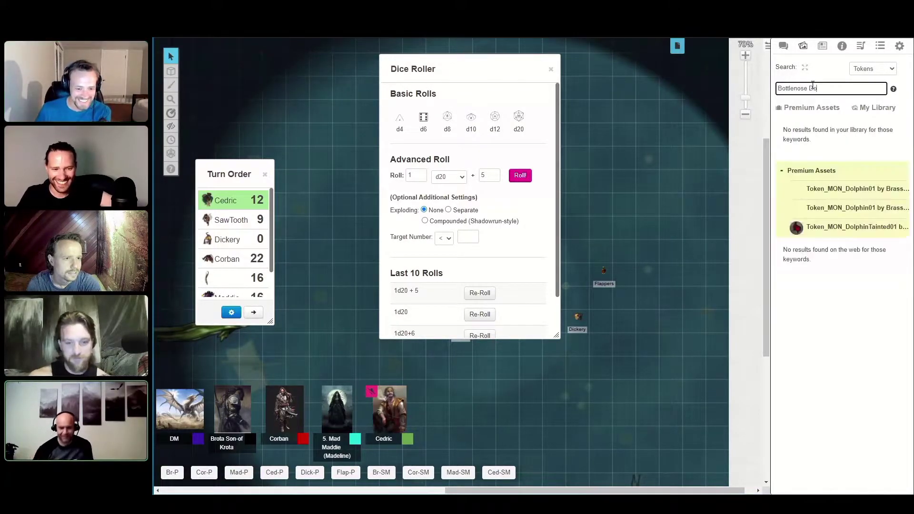
type(" Do")
key("BackSpace")
key("BackSpace")
key("BackSpace")
type("Dolphin")
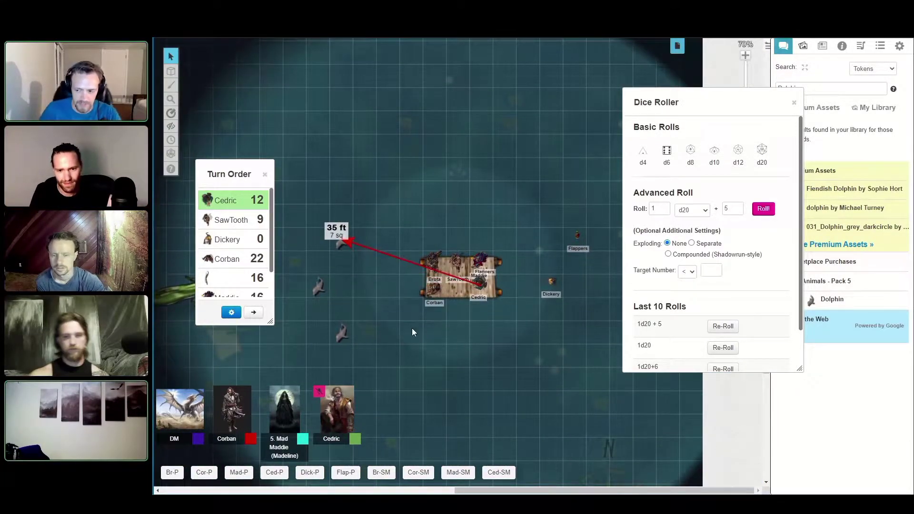
Step: Advance the turn order past SawTooth to the unnamed 16 entry, then return to chat
left_click(253, 312)
left_click_drag(229, 174, 257, 64)
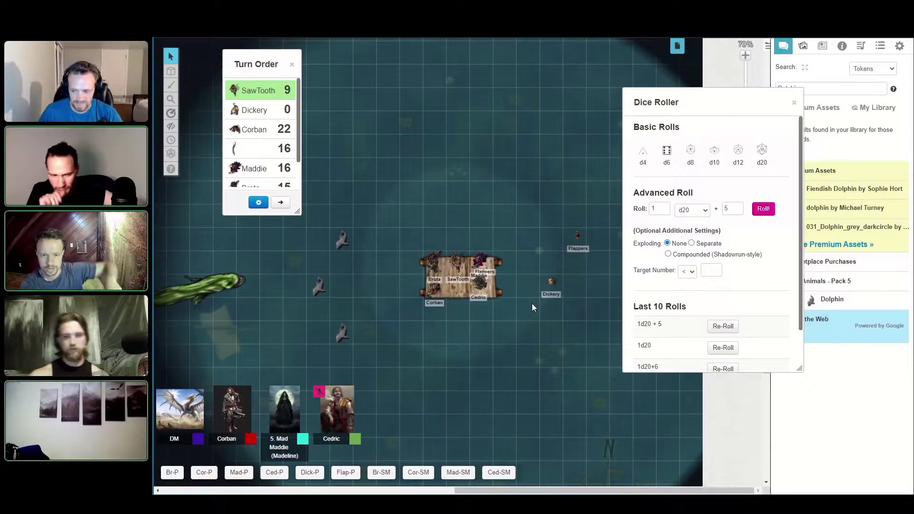
key("Tab")
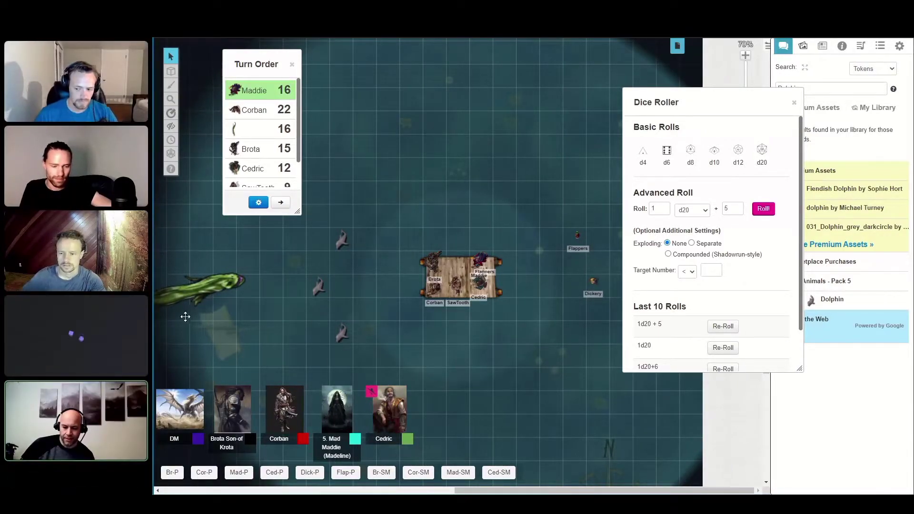
left_click(280, 202)
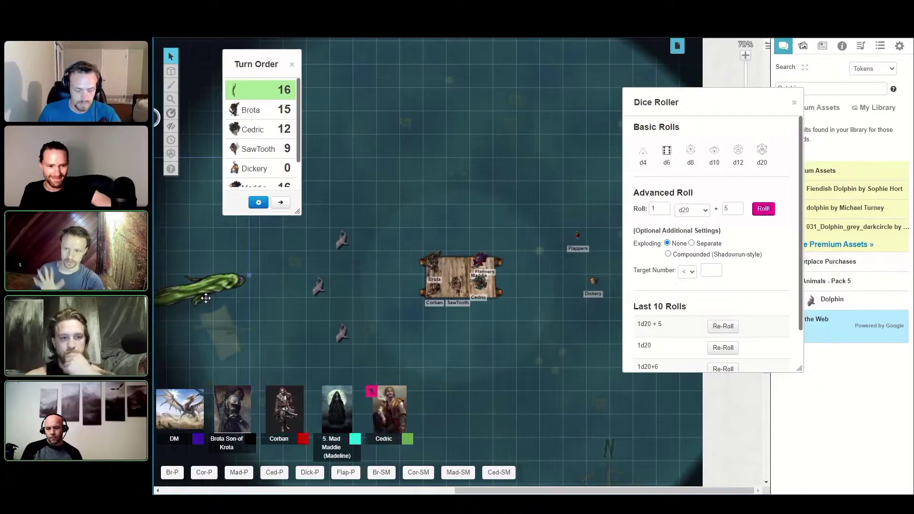
left_click(783, 45)
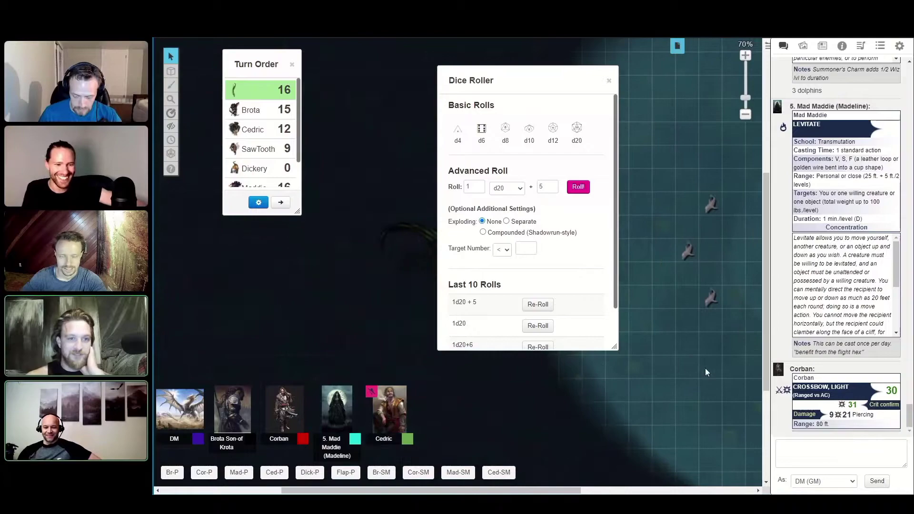
Step: Move the Dice Roller aside, then select and deselect the tentacle token near the ship
left_click_drag(574, 94, 250, 276)
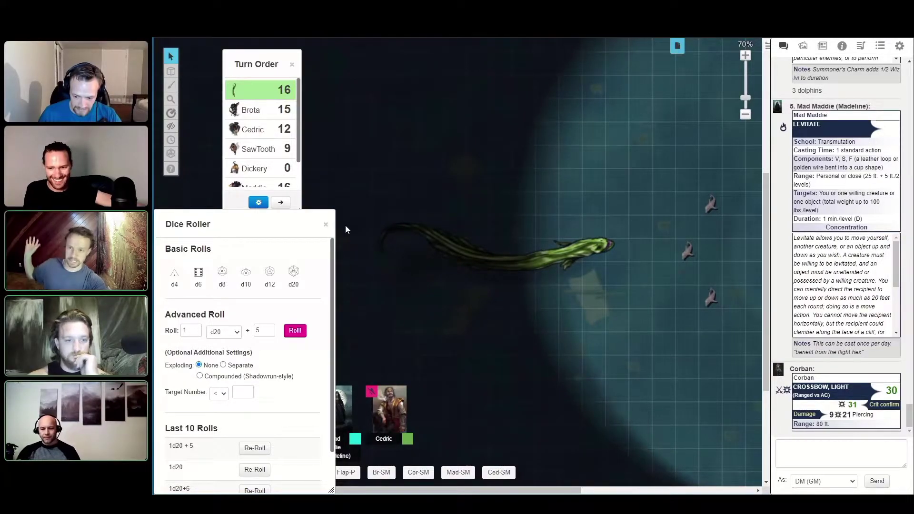
left_click(599, 266)
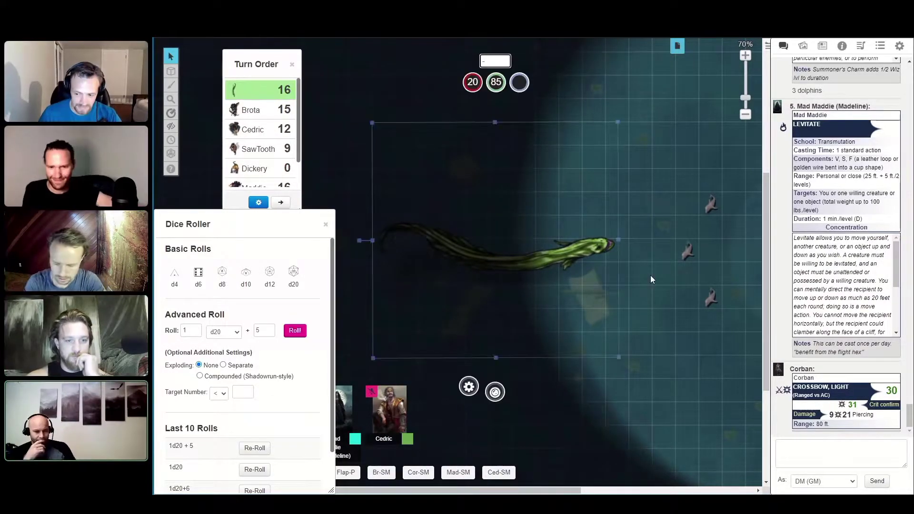
left_click(651, 275)
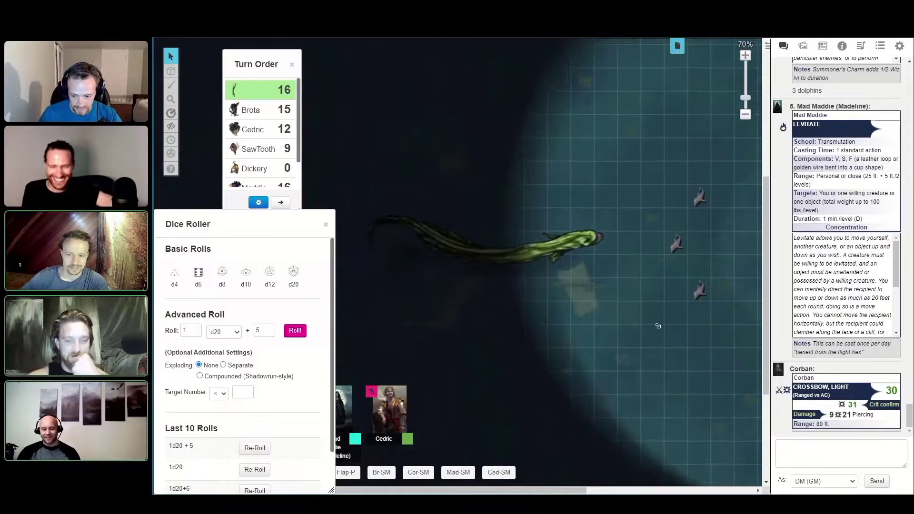
scroll(641, 288, "up", 5)
scroll(596, 363, "down", 3)
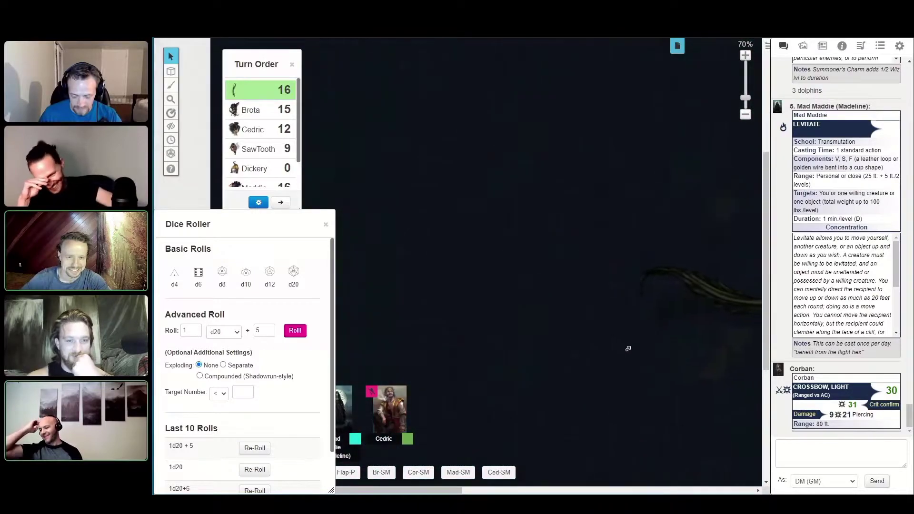
Step: Nudge the eel token right until it sits against the ship
left_click(413, 367)
key("Right")
key("Right")
key("Right")
key("Right")
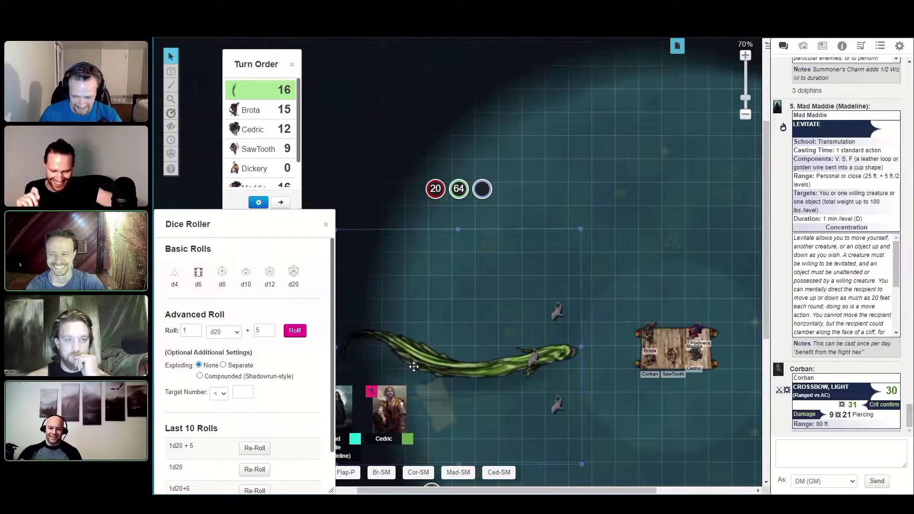
key("Right")
key("Right")
key("Right")
key("Right")
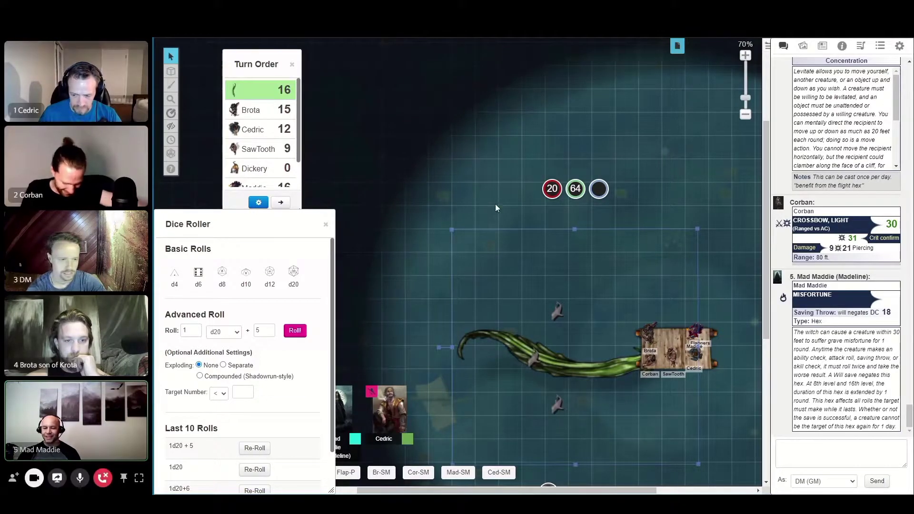
Step: Roll 1d20+5 twice from the Dice Roller, totalling 17 and 24
left_click(832, 458)
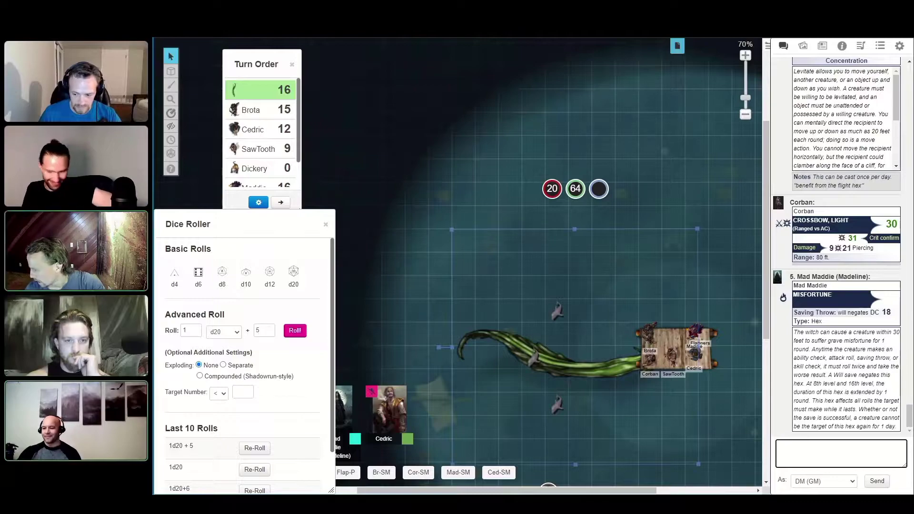
left_click(295, 332)
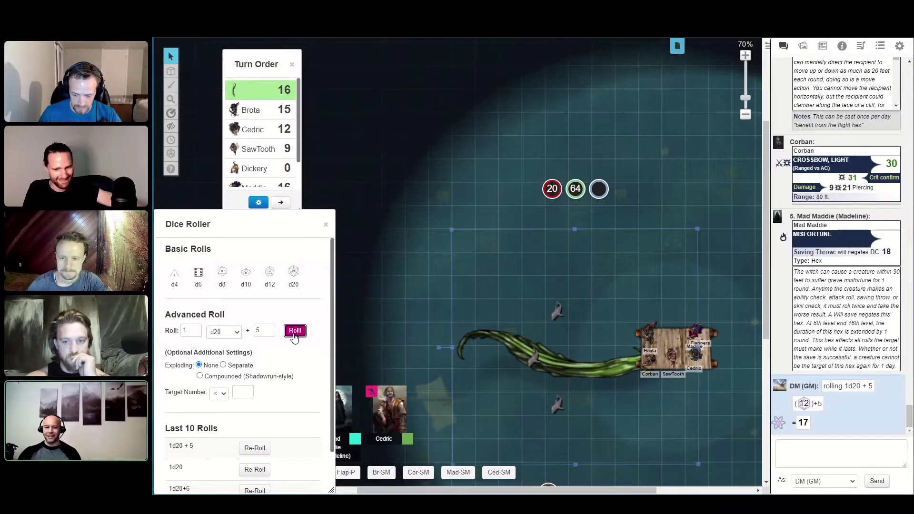
left_click(295, 332)
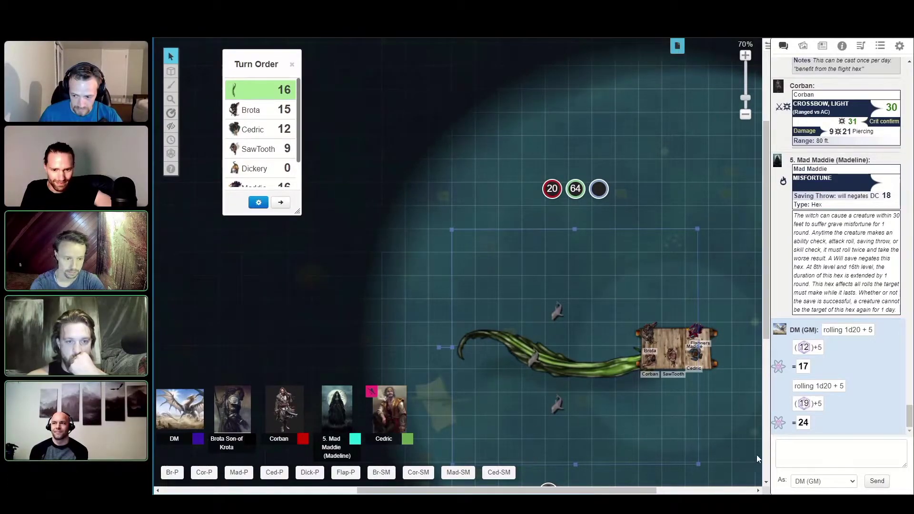
Step: Start a roll in the chat box and bring the Dice Roller back up for 1d20+13
left_click(829, 453)
type("/r 1d20+")
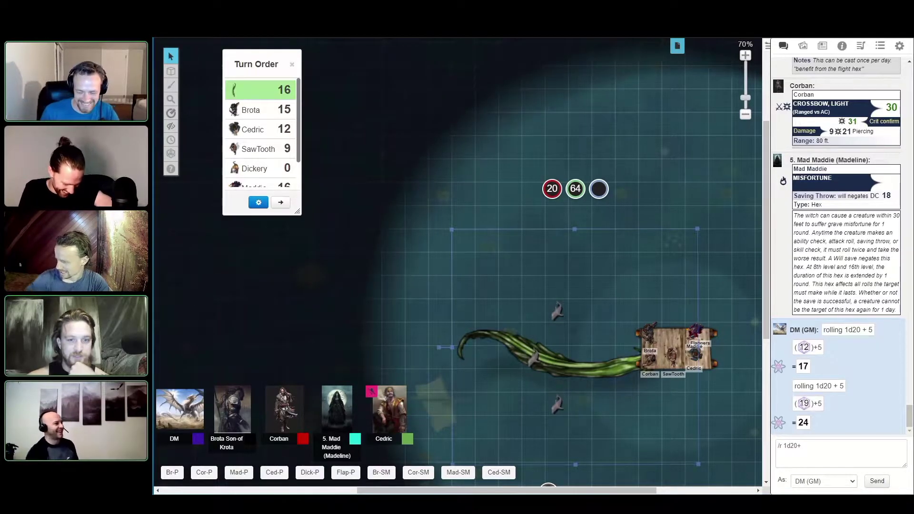
left_click(584, 174)
type("13")
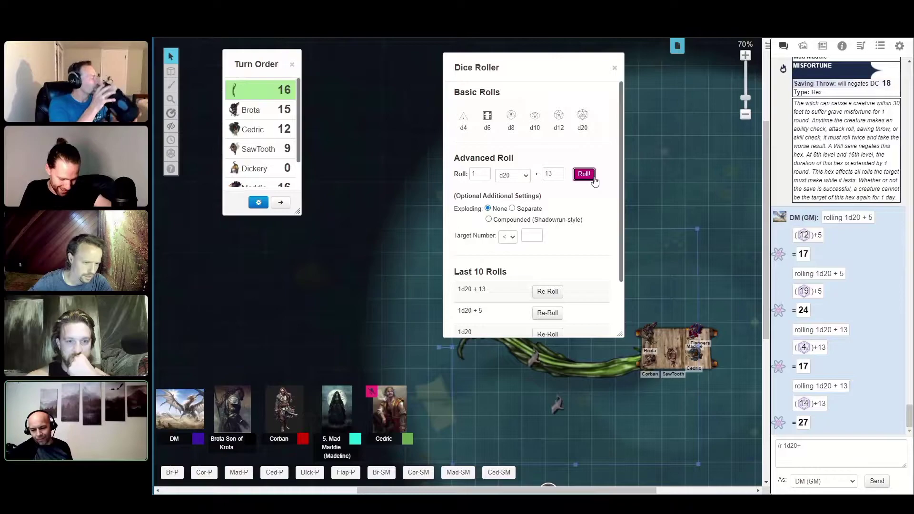
Step: Roll two d8s (3 and 7), deselect the ship tokens, and pass the turn to Brota
double_click(520, 120)
left_click(720, 361)
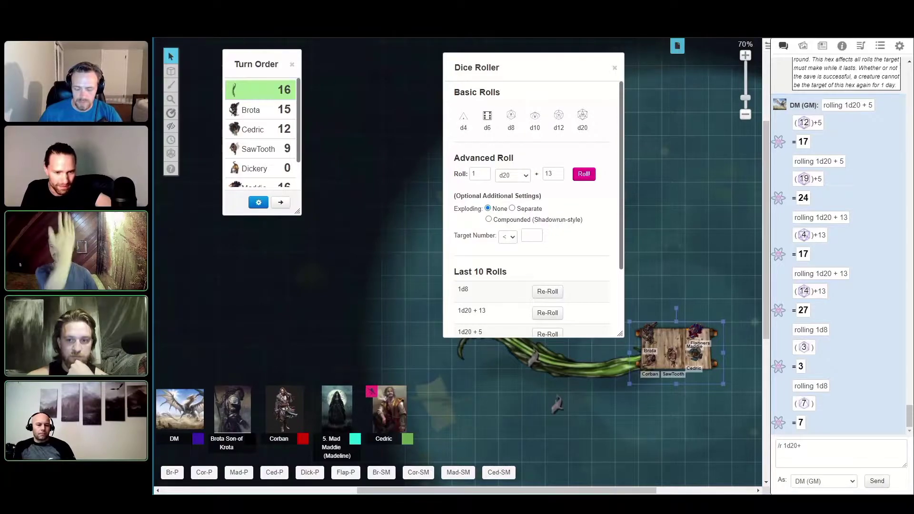
left_click(627, 429)
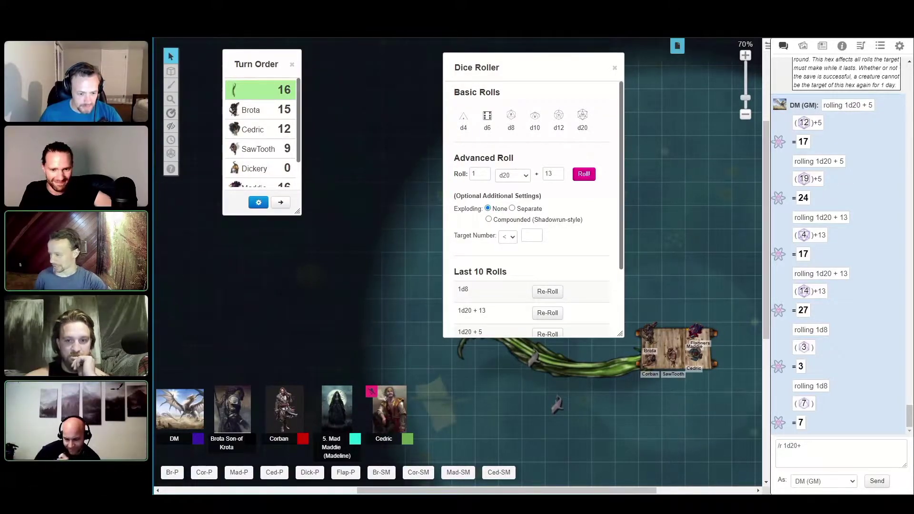
left_click(280, 202)
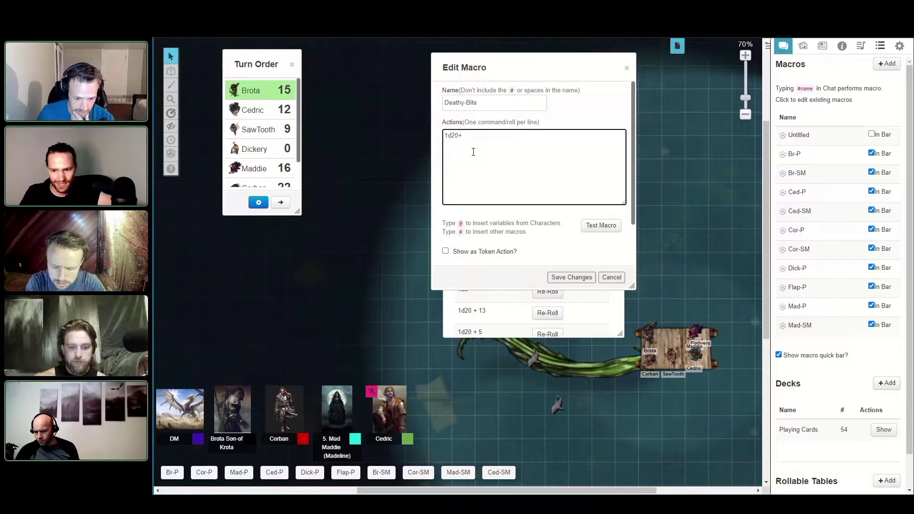
type("13")
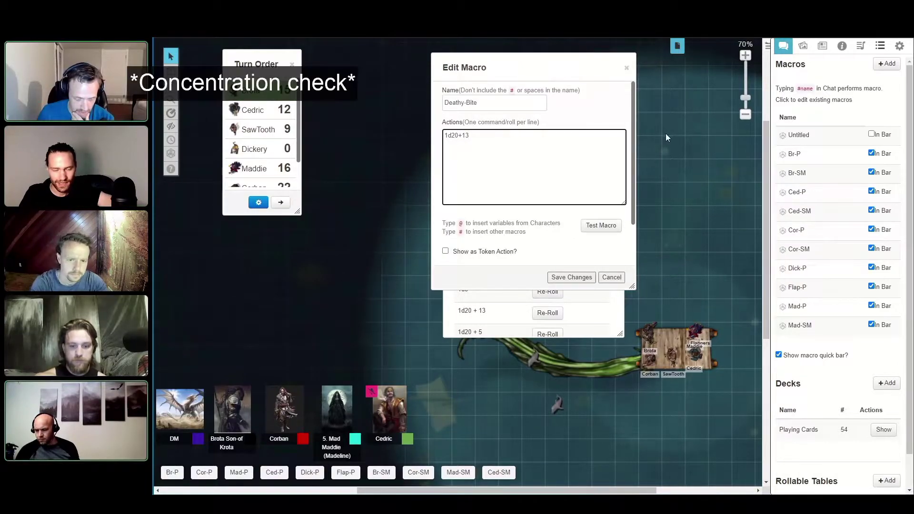
Step: Save the Deathy-Bite macro with 1d20+13 as its action
left_click(588, 279)
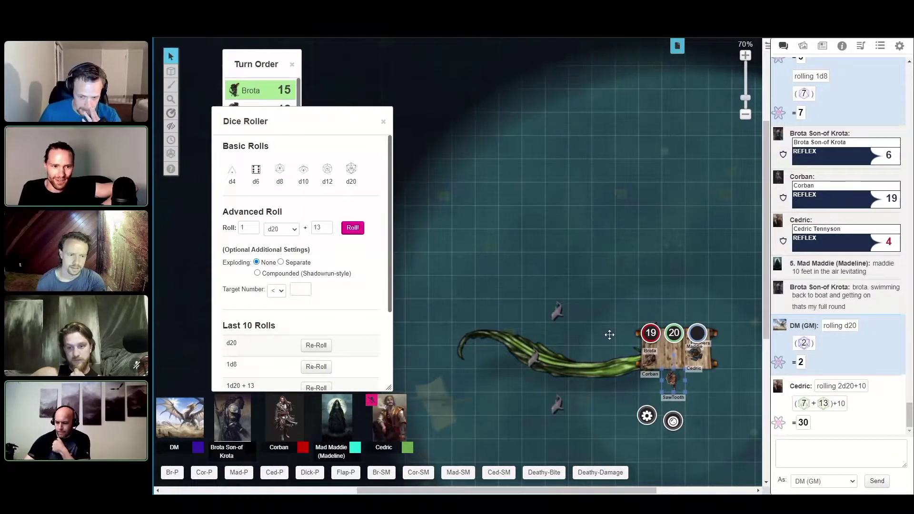
Step: Drag the tentacle token rightward over the ship's deck
left_click_drag(613, 340, 719, 336)
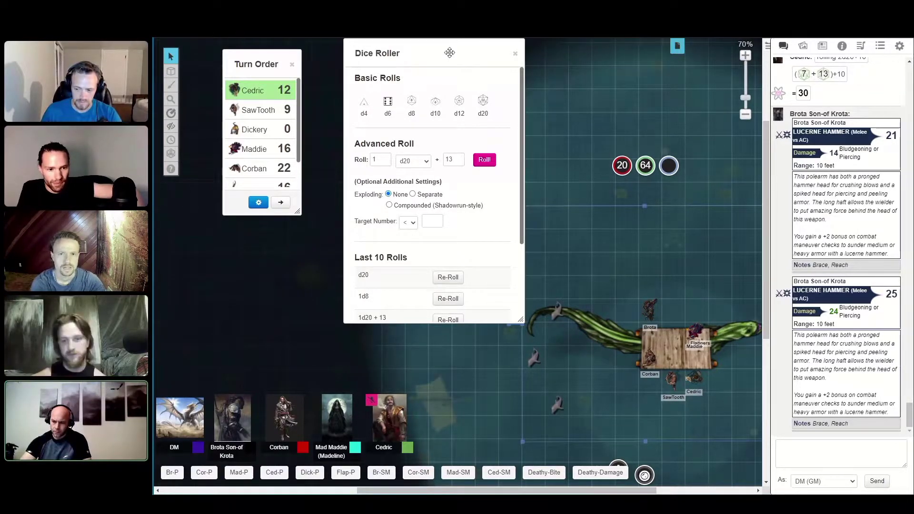
Step: Roll the creature's 1d20+13 bite attack twice and its 2d8+13 bite damage
mouse_move(450, 52)
left_mouse_down()
mouse_move(607, 115)
mouse_move(418, 79)
left_mouse_up()
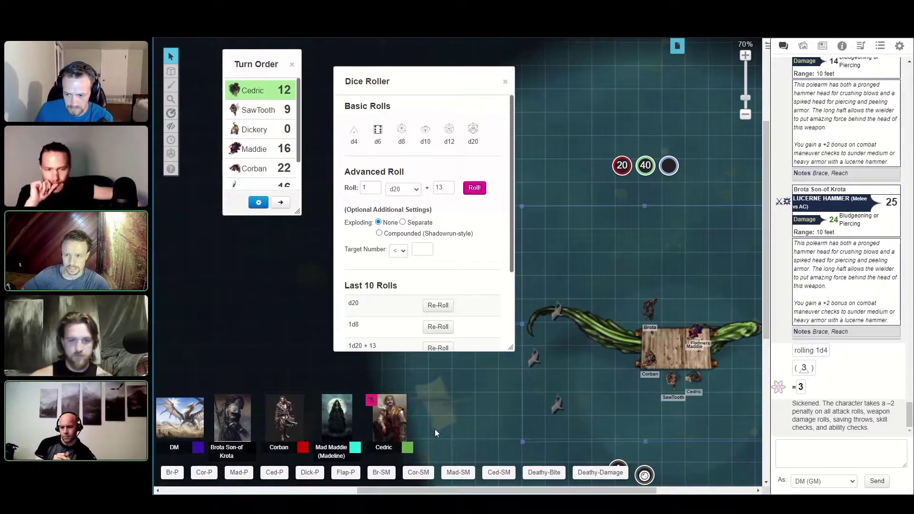
left_click(537, 477)
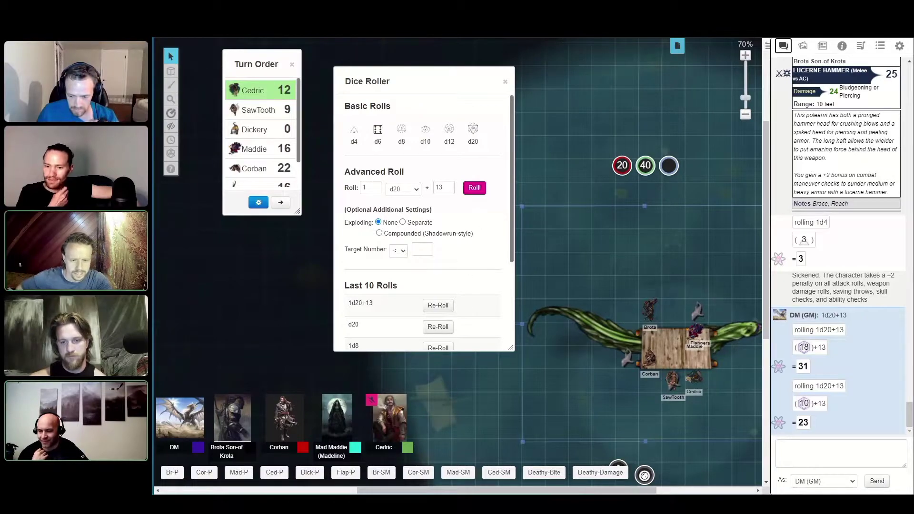
left_click(599, 472)
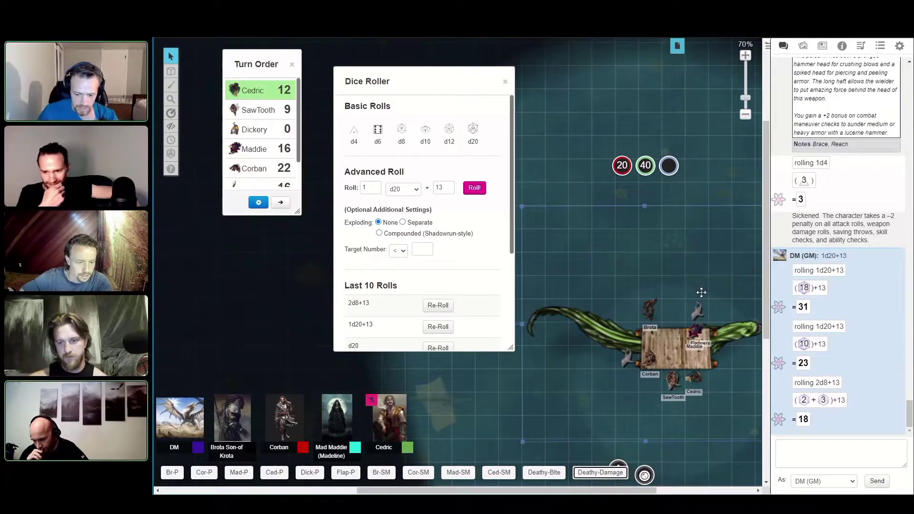
left_click(697, 310)
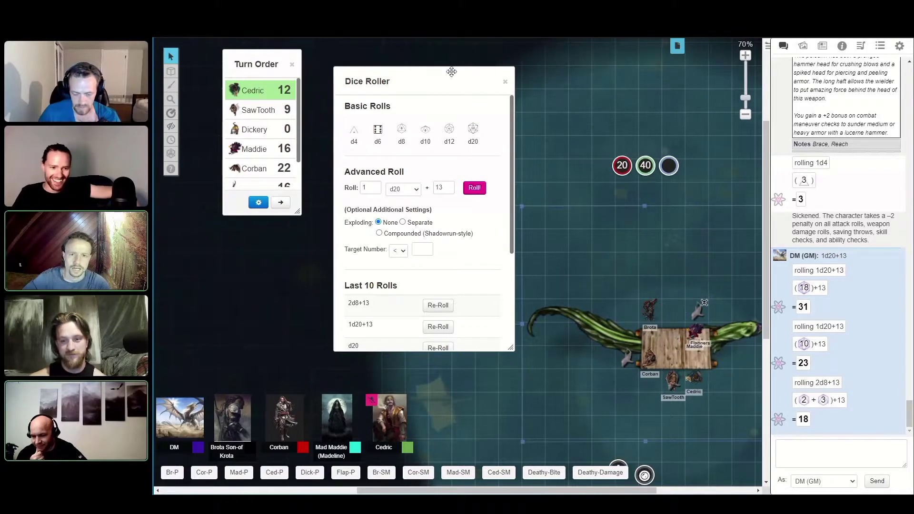
Step: Lower the raft's green bar from 40 to 38, moving the Dice Roller aside and back
mouse_move(466, 92)
left_mouse_down()
mouse_move(544, 123)
mouse_move(481, 162)
left_mouse_up()
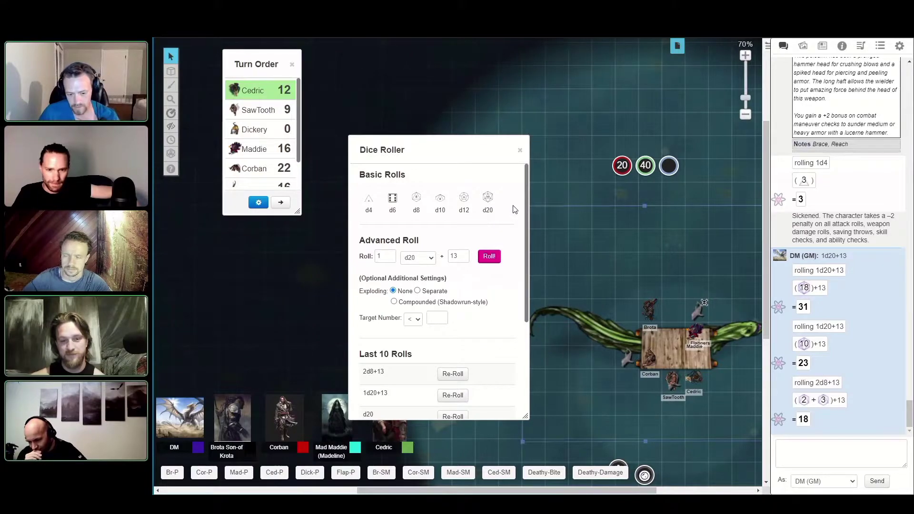
left_click_drag(429, 150, 431, 70)
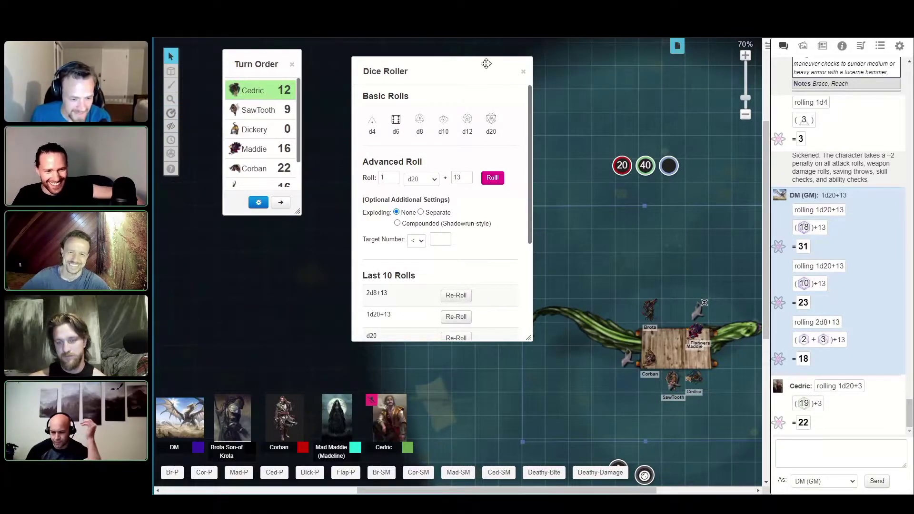
left_click_drag(486, 69, 300, 203)
left_click(643, 173)
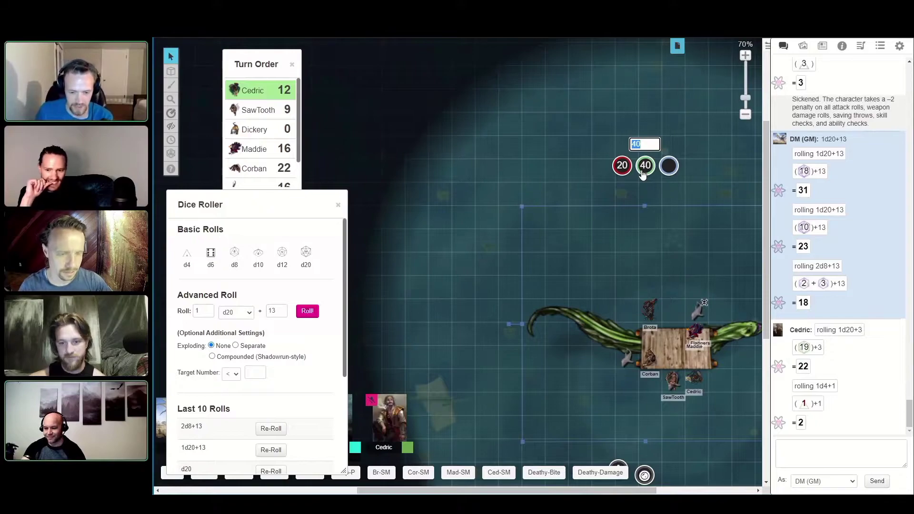
type("-2")
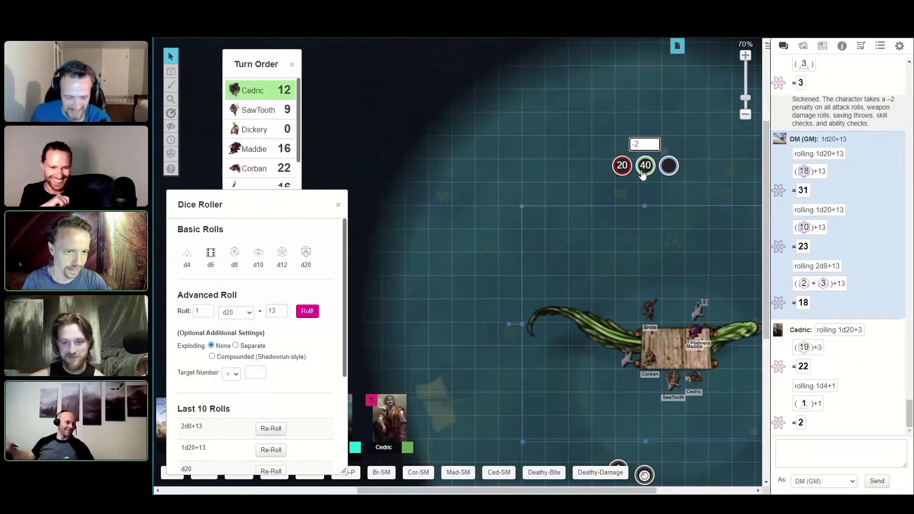
key("Return")
left_click_drag(215, 204, 372, 70)
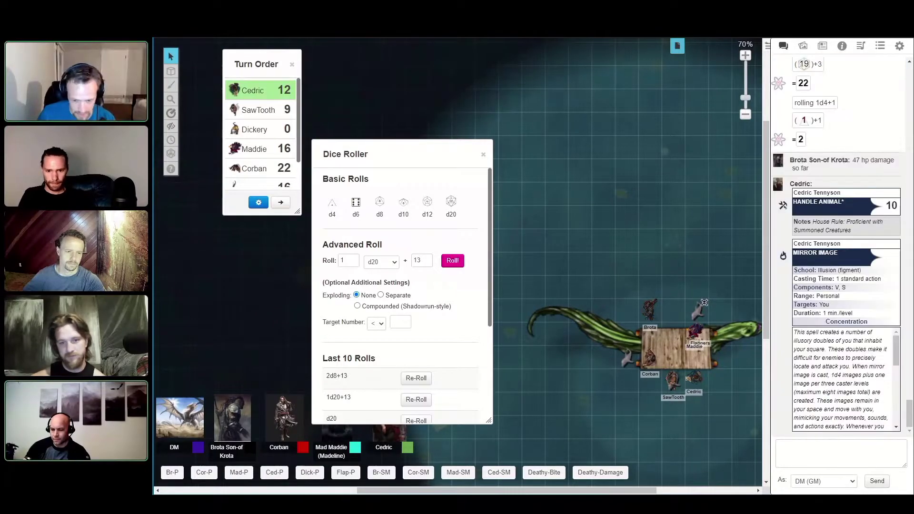
Step: Advance the Turn Order past Cedric and on to Corban at 22
left_click(278, 203)
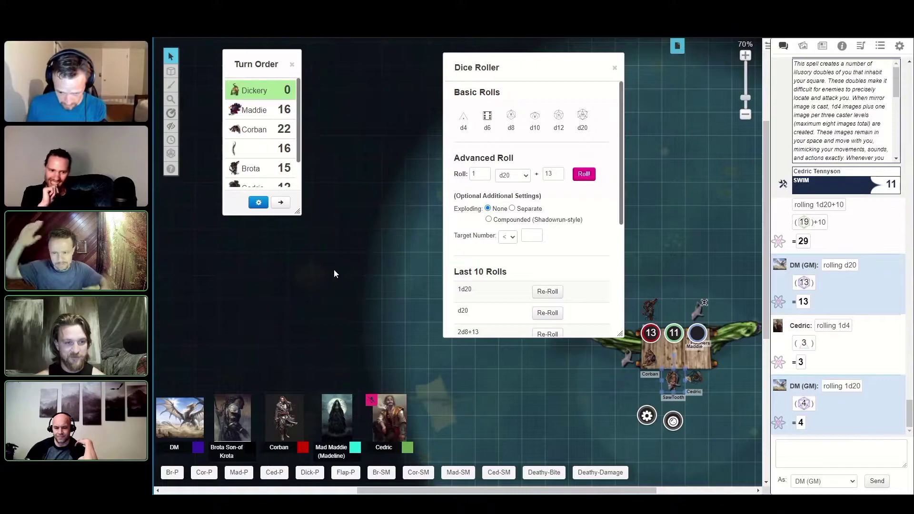
left_click(280, 202)
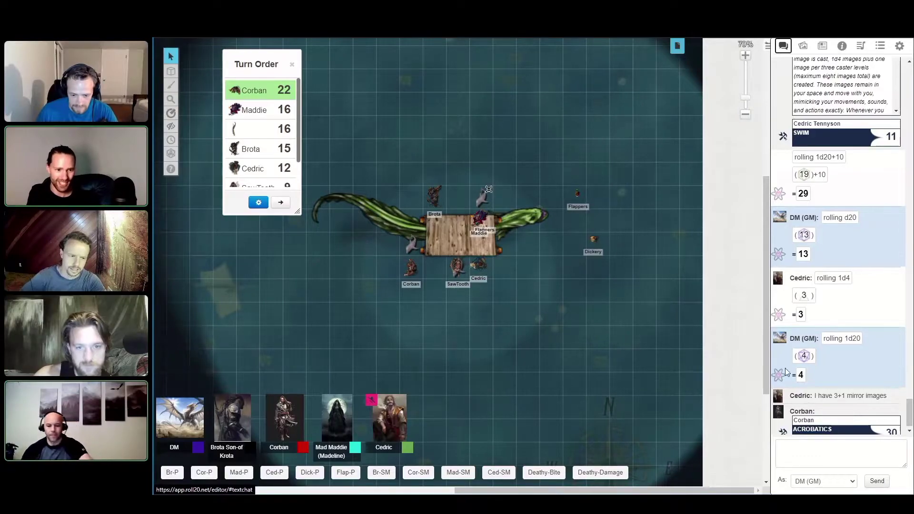
scroll(881, 345, "down", 1)
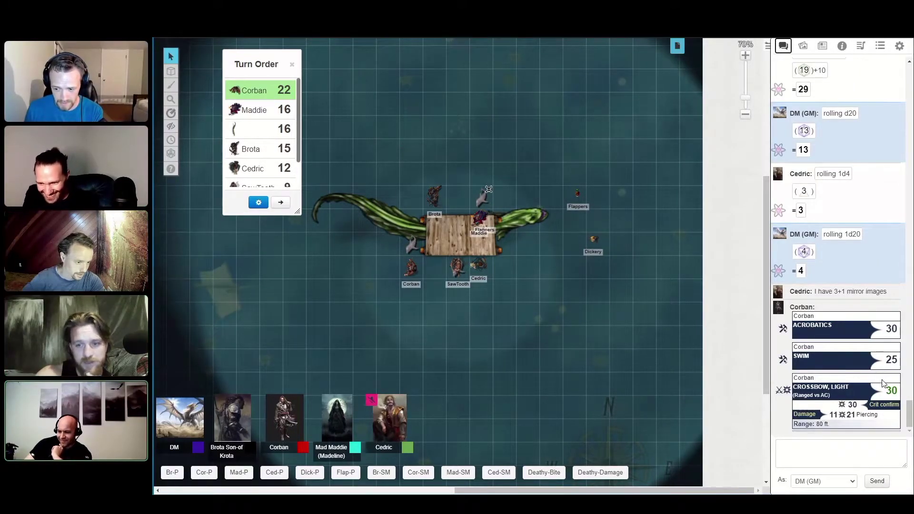
mouse_move(891, 390)
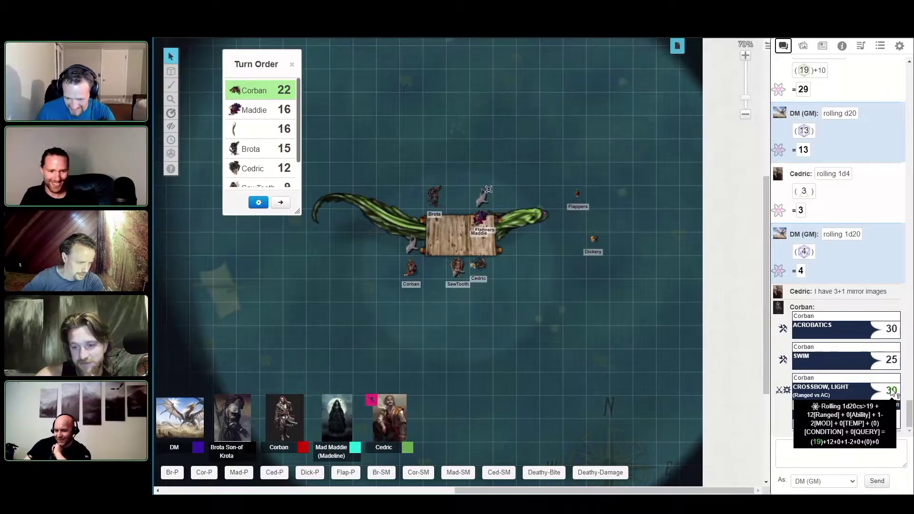
Step: Select the raft, open its green 38 bubble, then deselect it unchanged
left_click(447, 109)
scroll(447, 110, "up", 1)
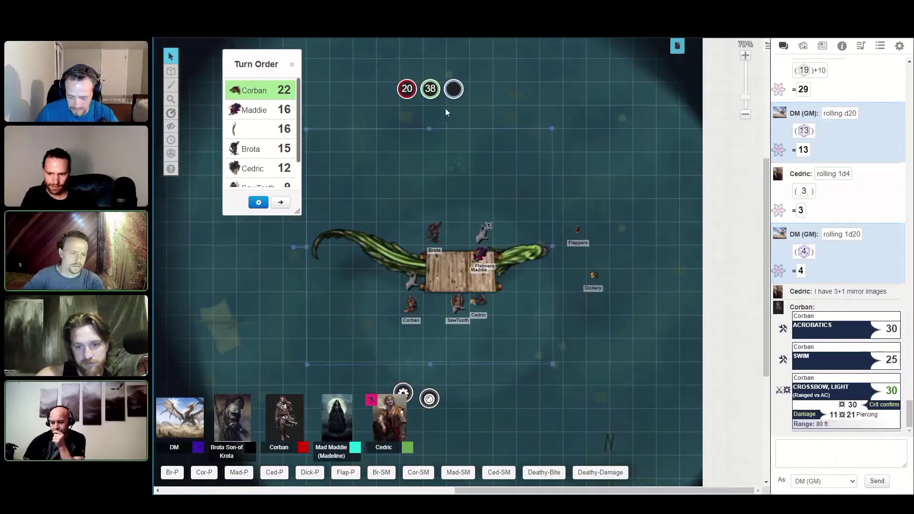
left_click(429, 90)
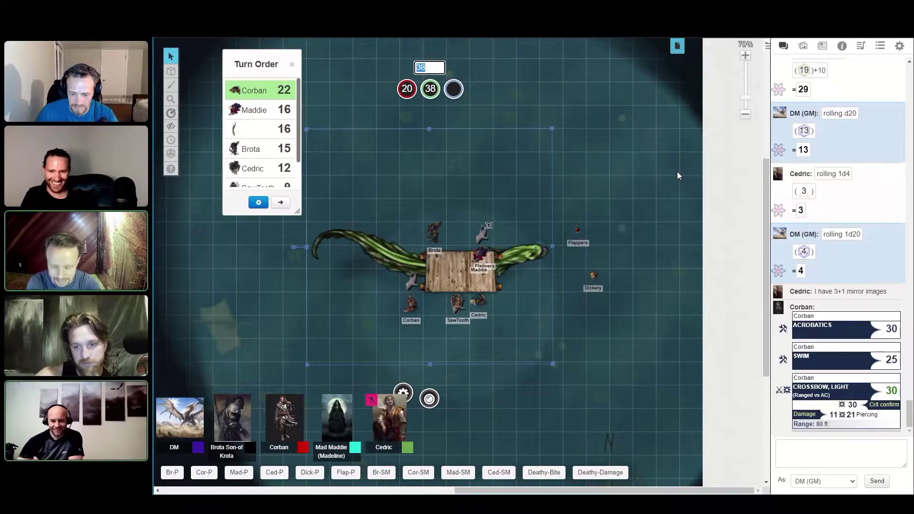
left_click(639, 165)
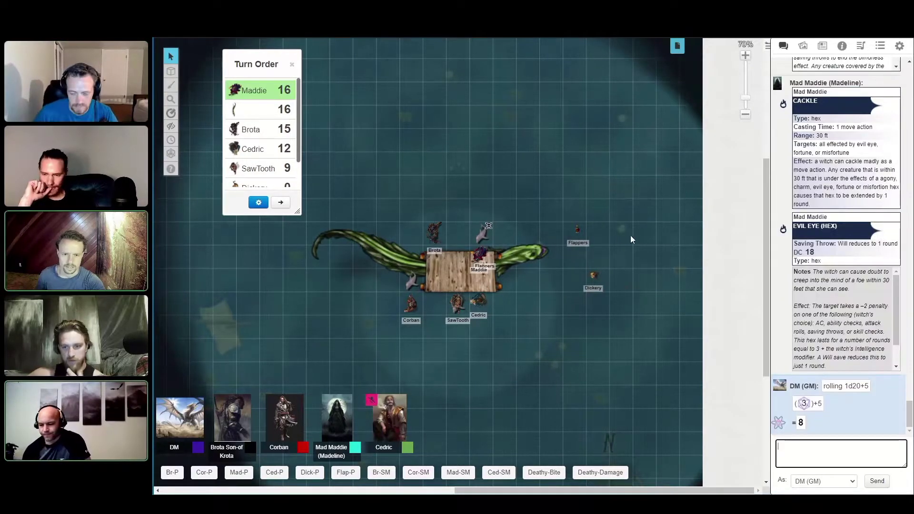
Step: Pass the turn, roll the creature's bite attacks and bite damage, then advance to Brota
left_click(280, 203)
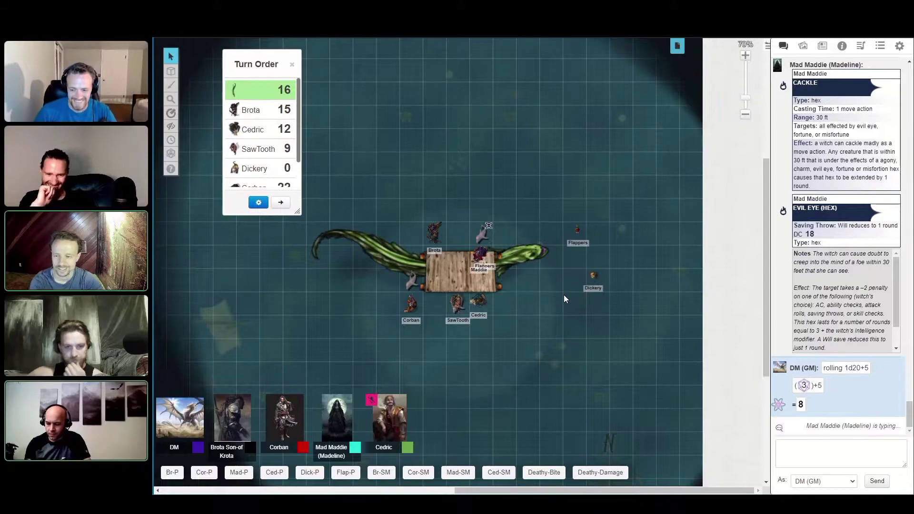
left_click(545, 472)
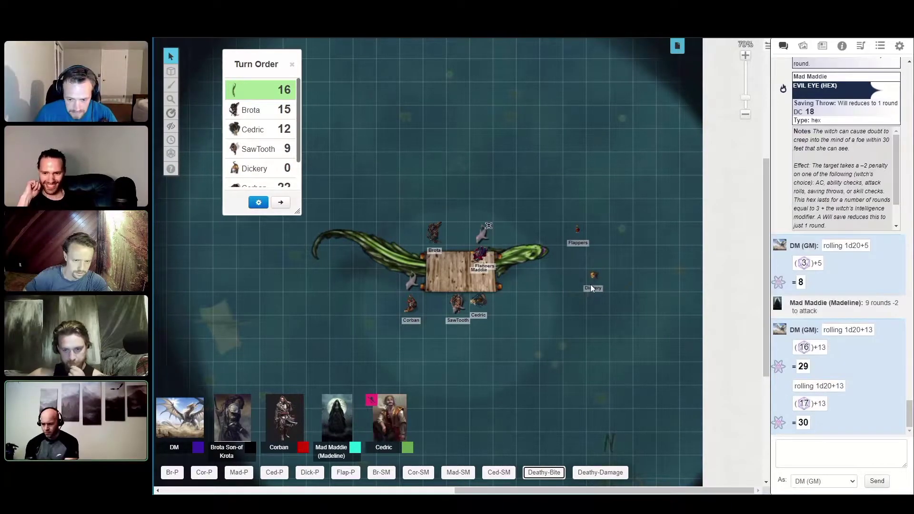
left_click(602, 473)
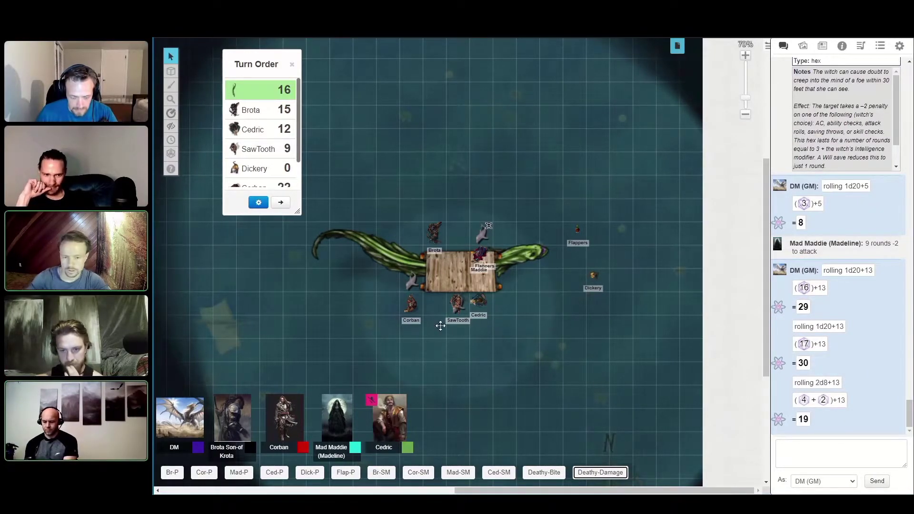
left_click(779, 454)
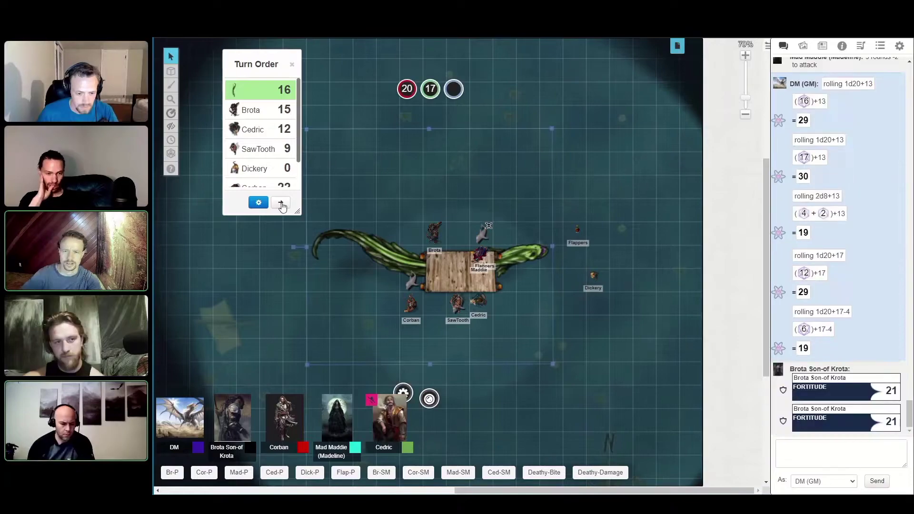
left_click(280, 202)
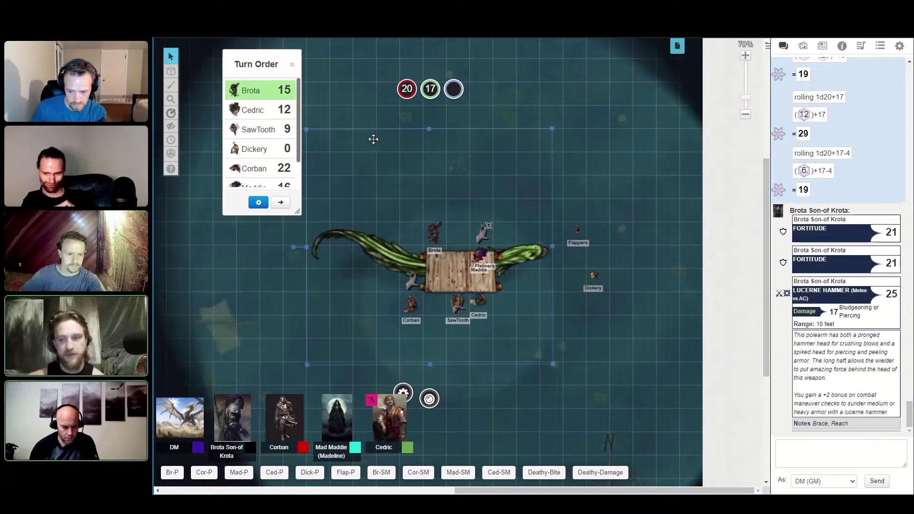
Step: Reduce the raft's green bar from 17 to 0 by entering -17
left_click(430, 89)
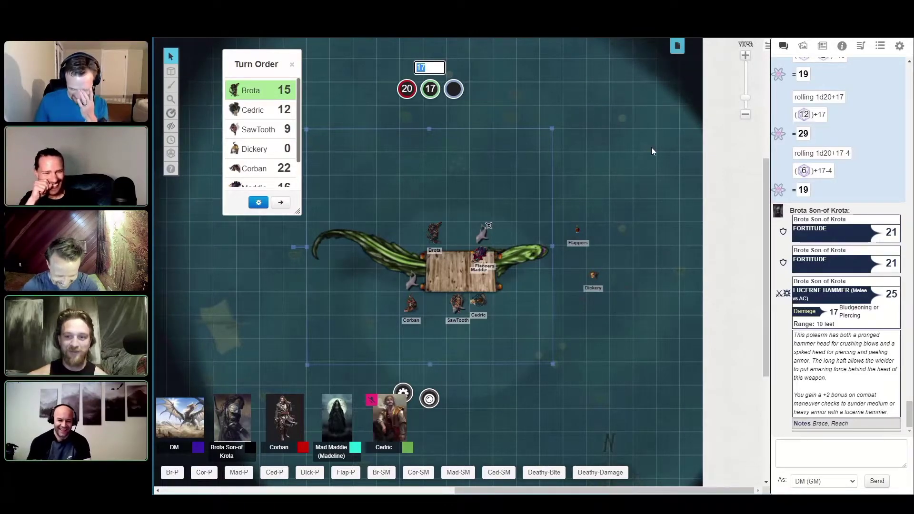
type("-")
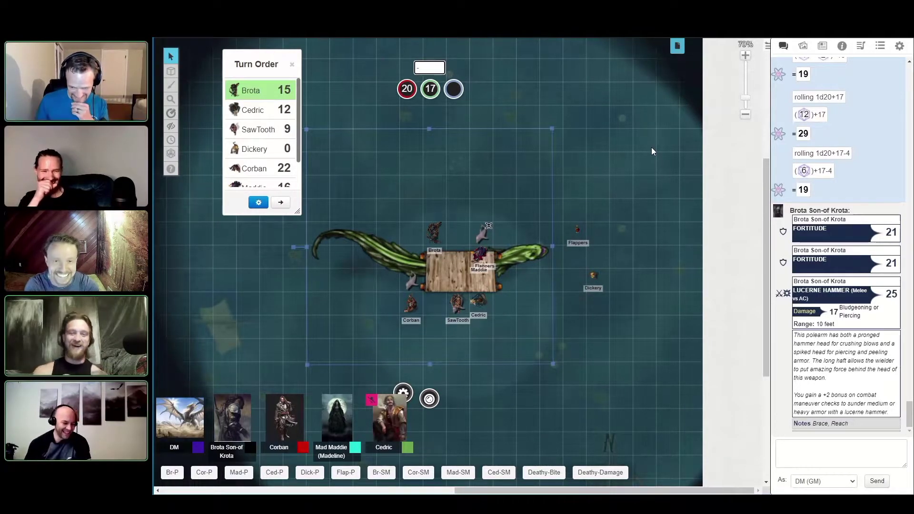
type("17")
key("Return")
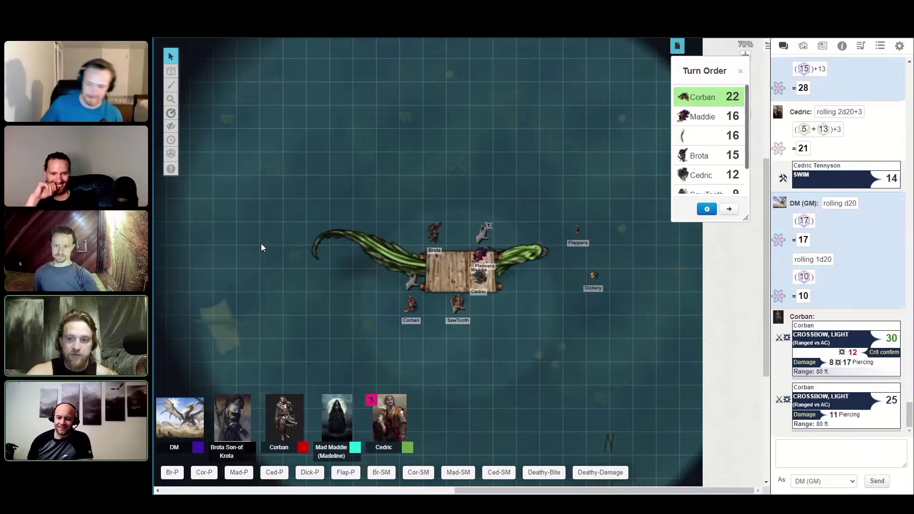
Step: Close the Turn Order tracker after shifting its panel slightly left
left_click(336, 169)
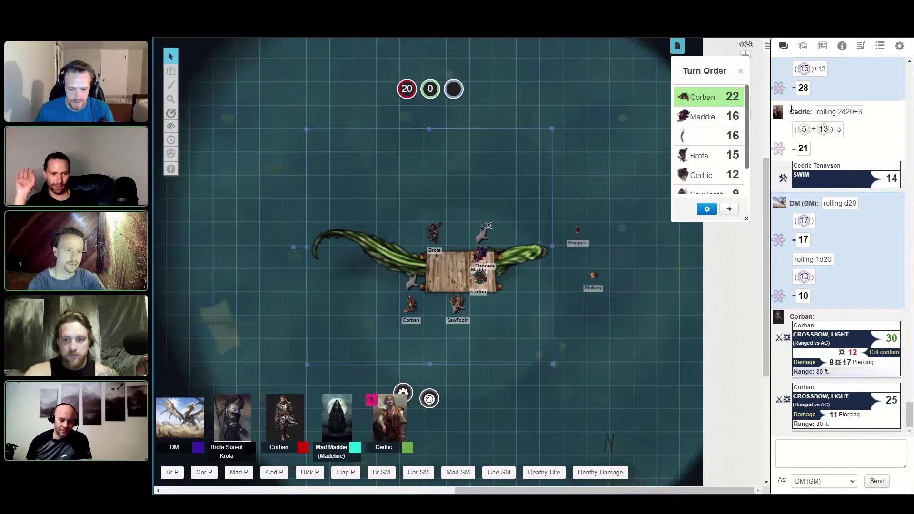
left_click_drag(743, 74, 675, 85)
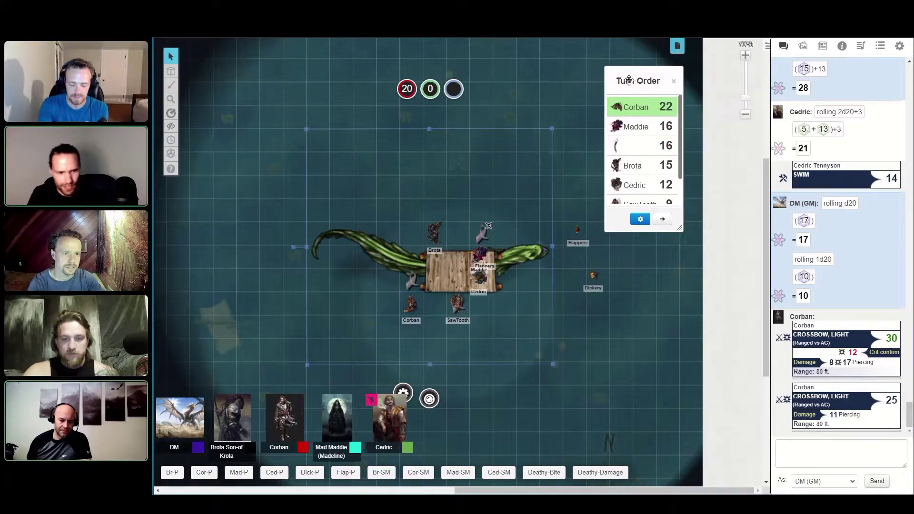
left_click(671, 82)
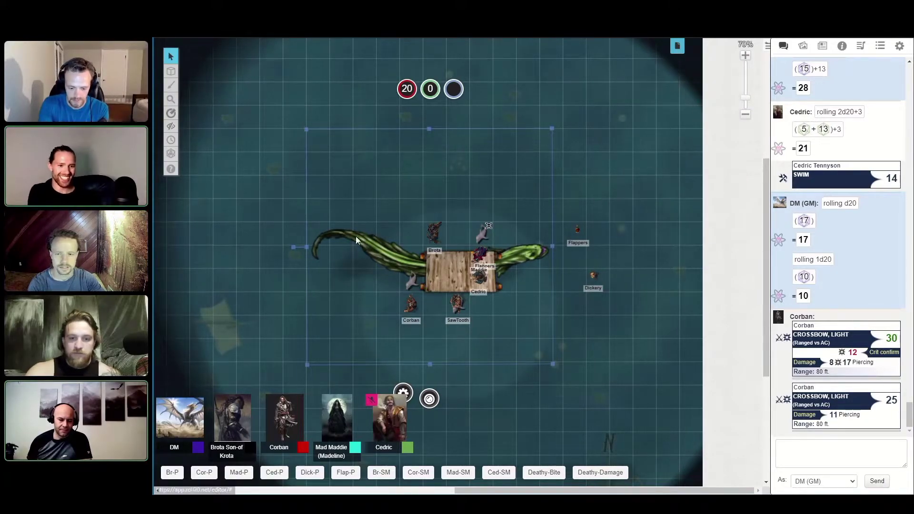
Step: Enlarge the green vine creature across the sea beside the raft
left_click_drag(212, 251, 261, 259)
right_click(261, 260)
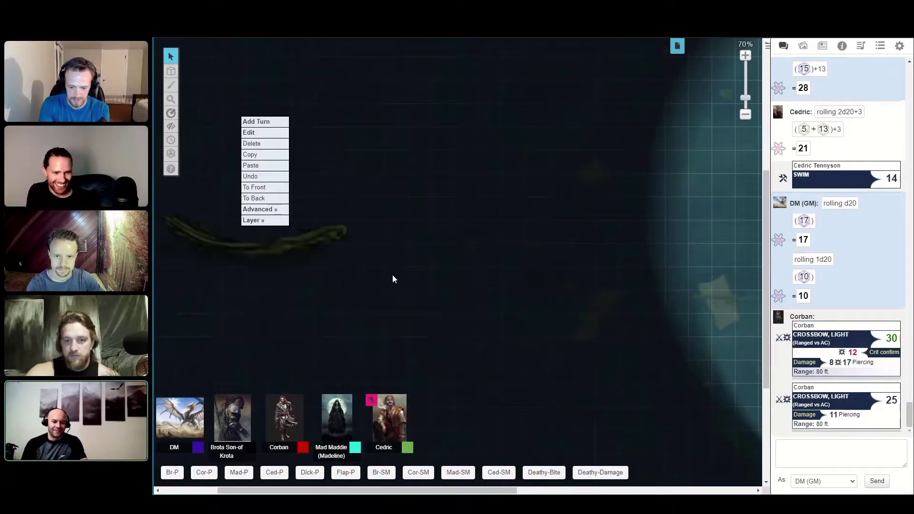
left_click(339, 236)
mouse_move(357, 343)
left_mouse_down()
mouse_move(499, 418)
mouse_move(622, 459)
left_mouse_up()
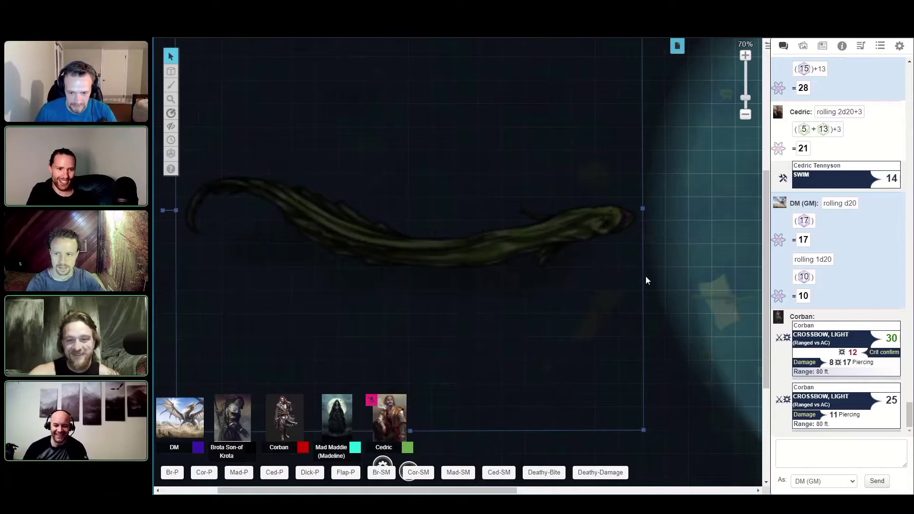
scroll(646, 276, "right", 5)
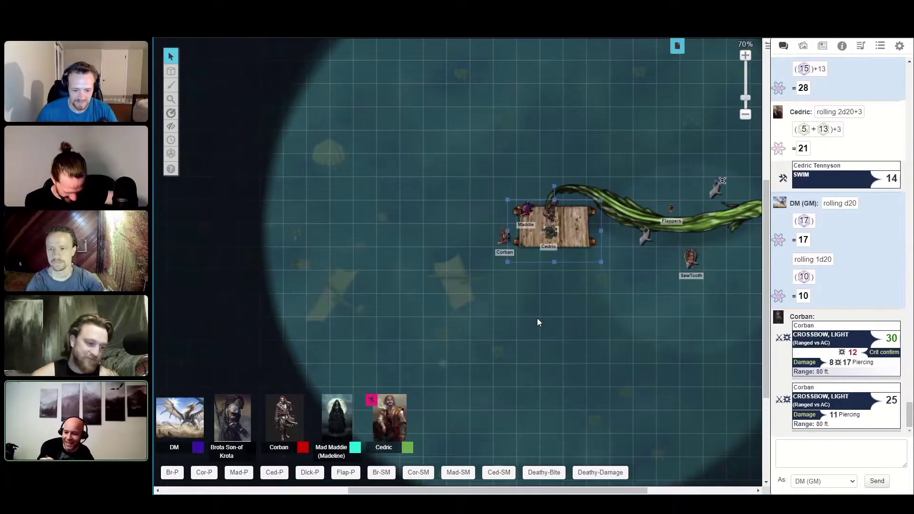
Step: Box-select the raft, vine and nearby creatures together to move them left
left_click(527, 271)
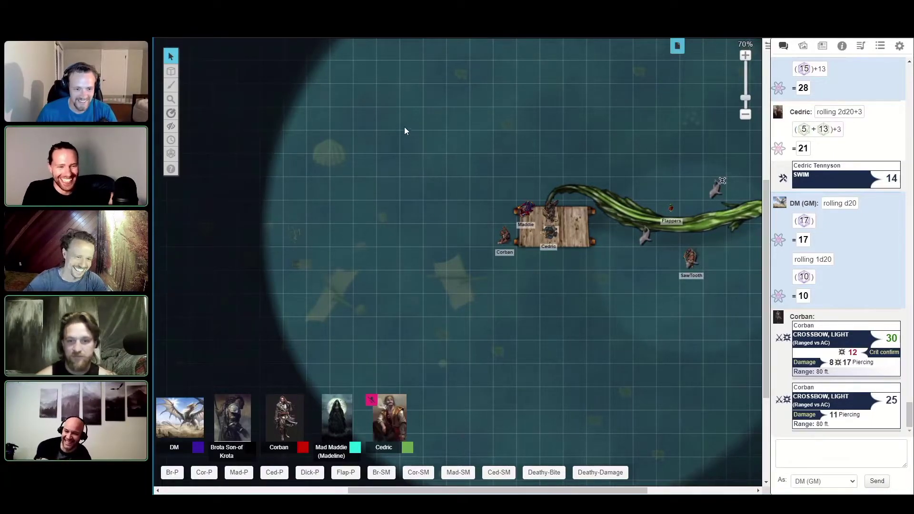
mouse_move(400, 114)
left_mouse_down()
mouse_move(760, 402)
mouse_move(724, 363)
left_mouse_up()
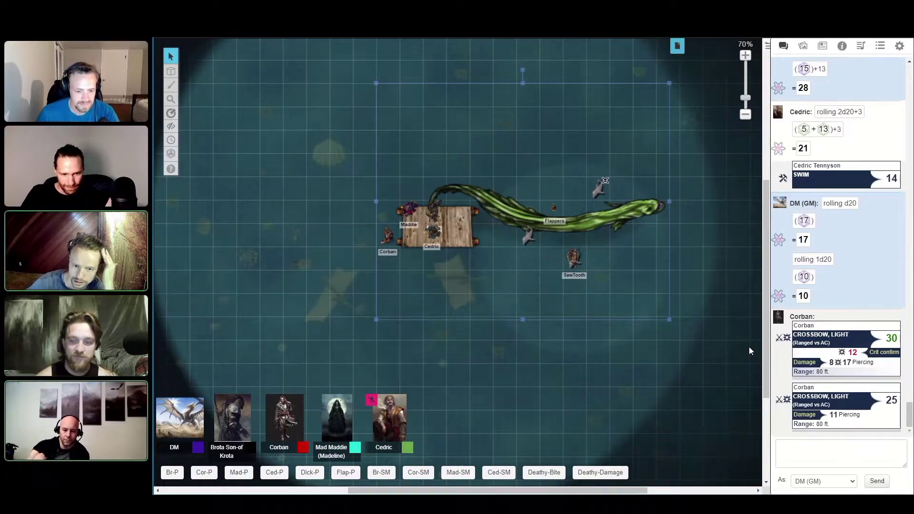
Step: Make secret d20 rolls to the GM with the player macros, then deselect the vine
left_click(172, 472)
left_click(203, 472)
left_click(238, 472)
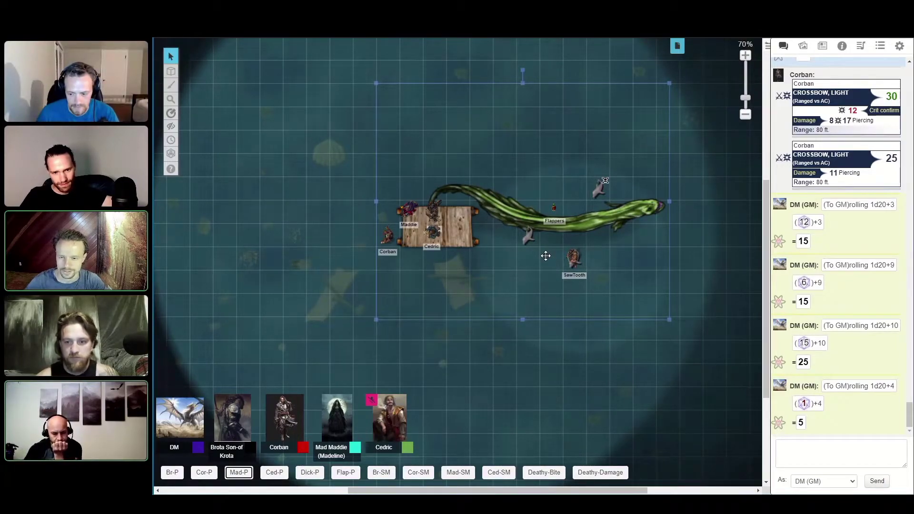
left_click(298, 266)
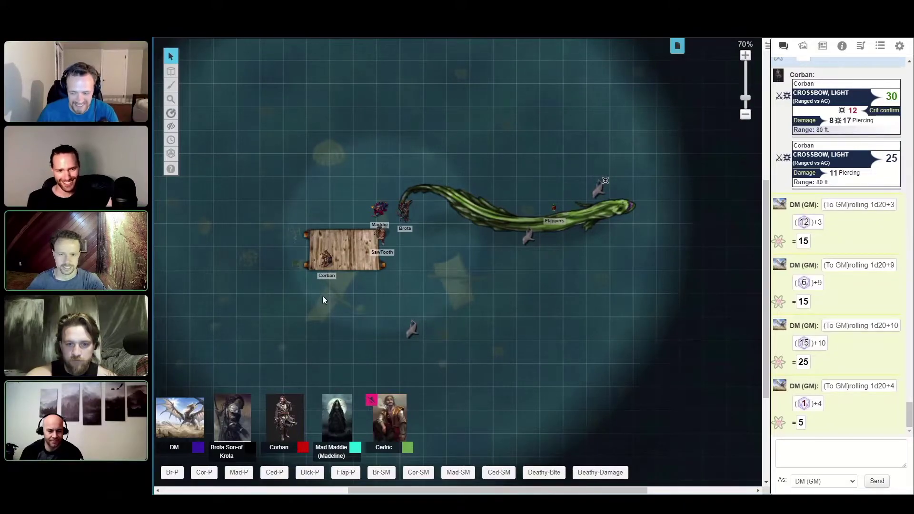
Step: Nudge the raft one square right, then deselect it
left_click(321, 282)
key("Right")
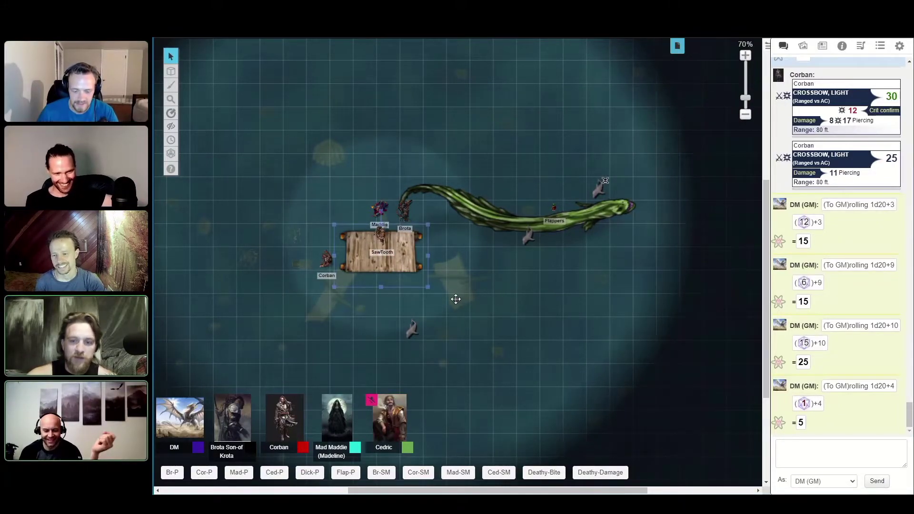
left_click(462, 287)
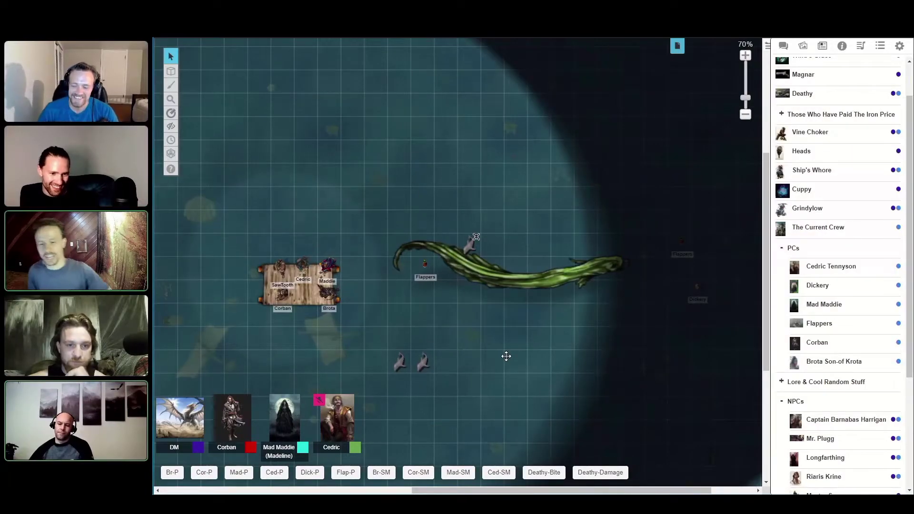
Step: Select the 'Dolphin' term in the Art Library search, then return to the chat log
left_click(803, 45)
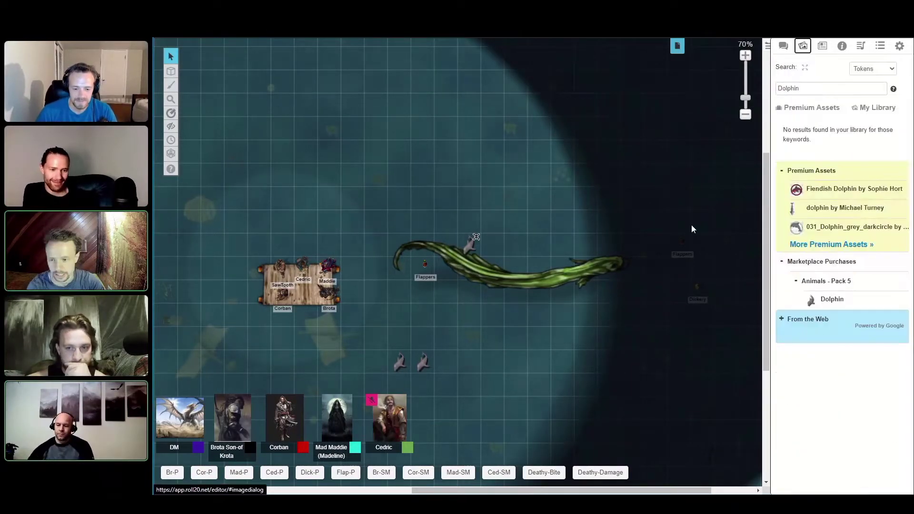
double_click(811, 91)
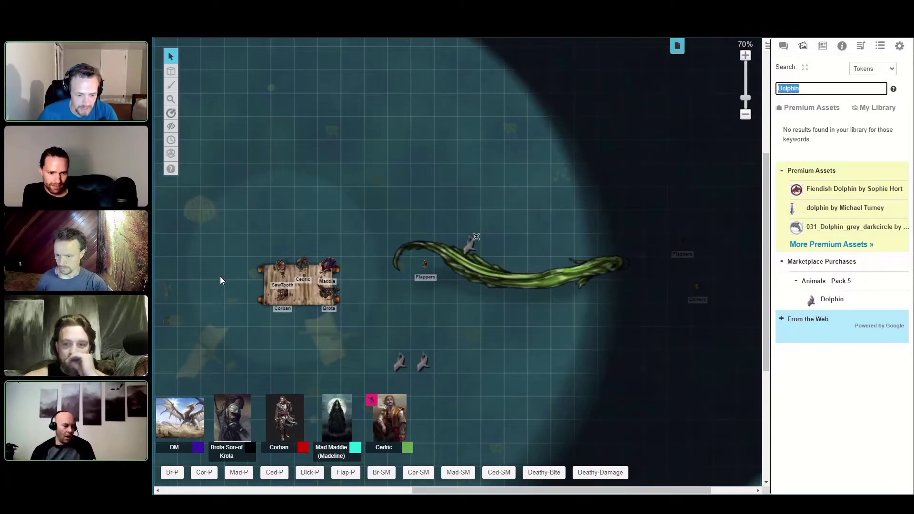
left_click(784, 46)
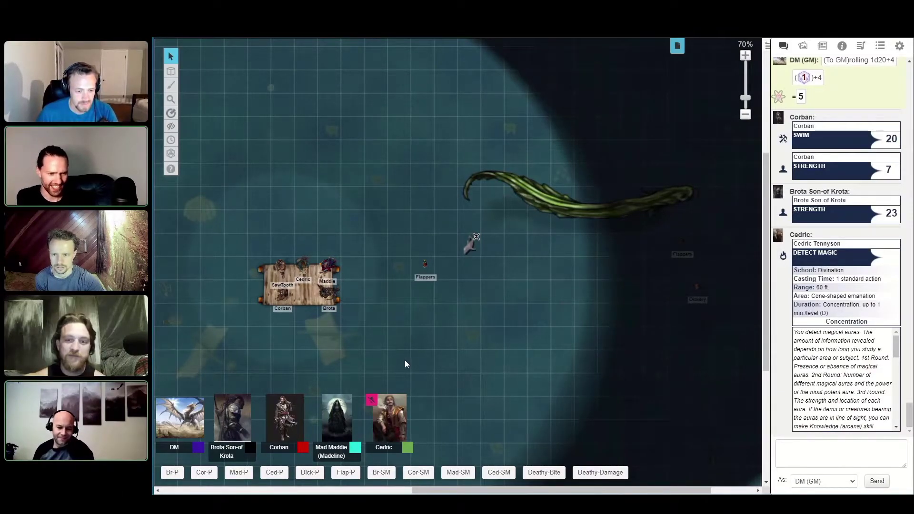
Step: Place the chest_1_1x1 art library image on the map beside the party's raft
left_click(802, 46)
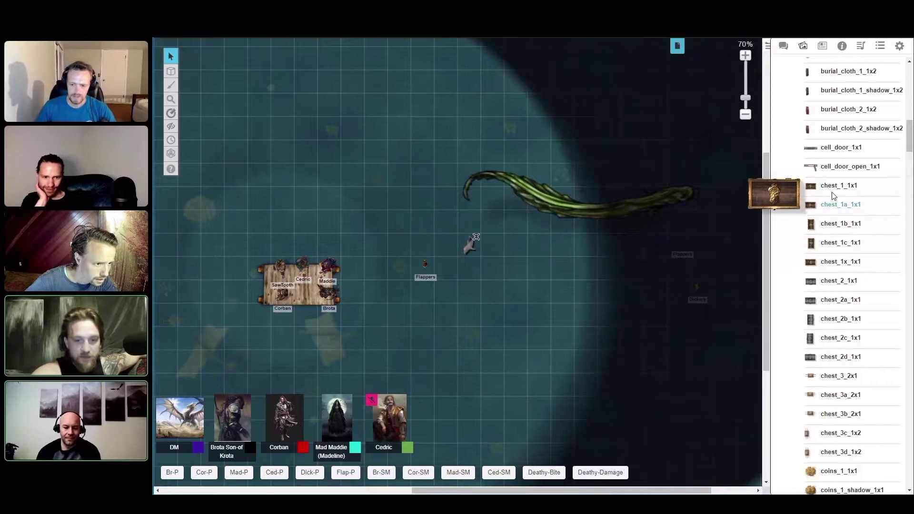
left_click_drag(833, 191, 302, 288)
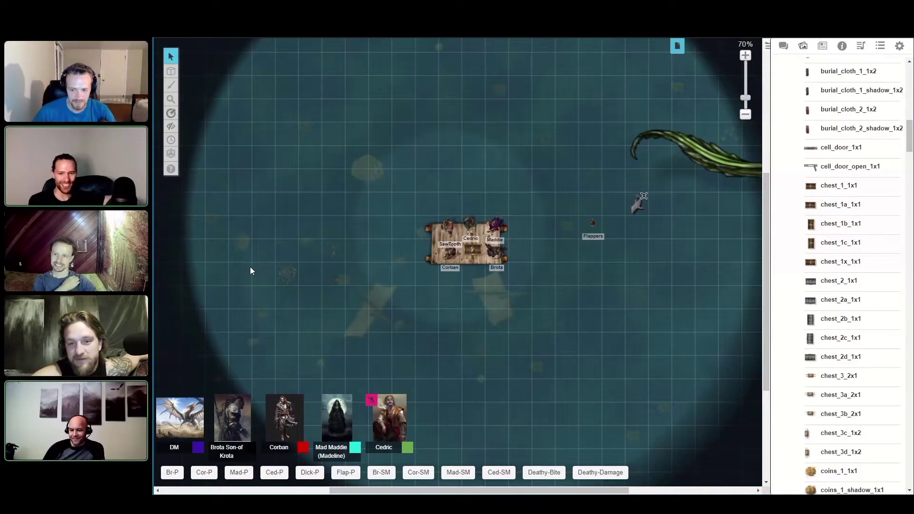
left_click(784, 44)
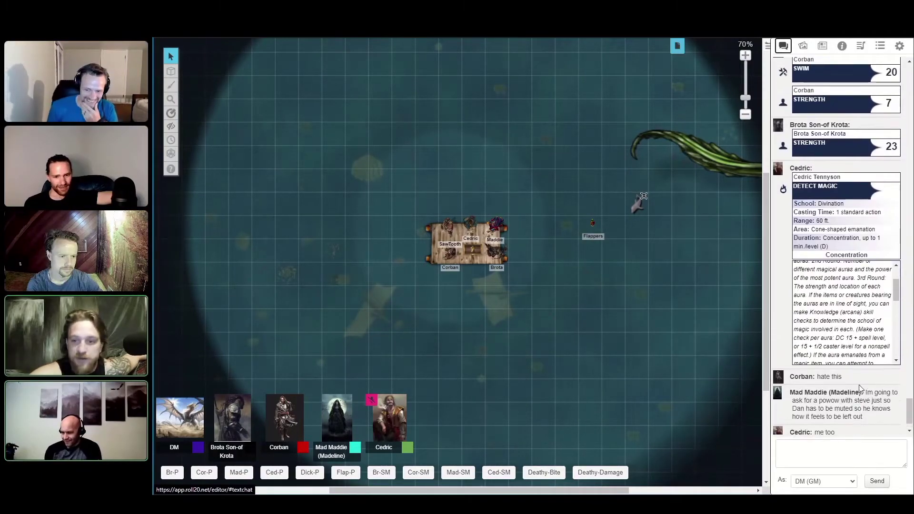
scroll(859, 385, "down", 2)
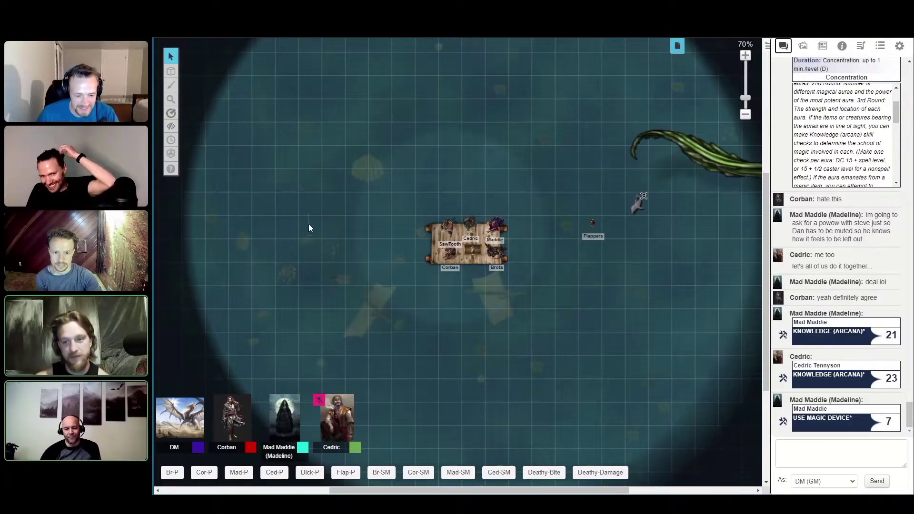
scroll(582, 257, "up", 3)
scroll(582, 257, "right", 4)
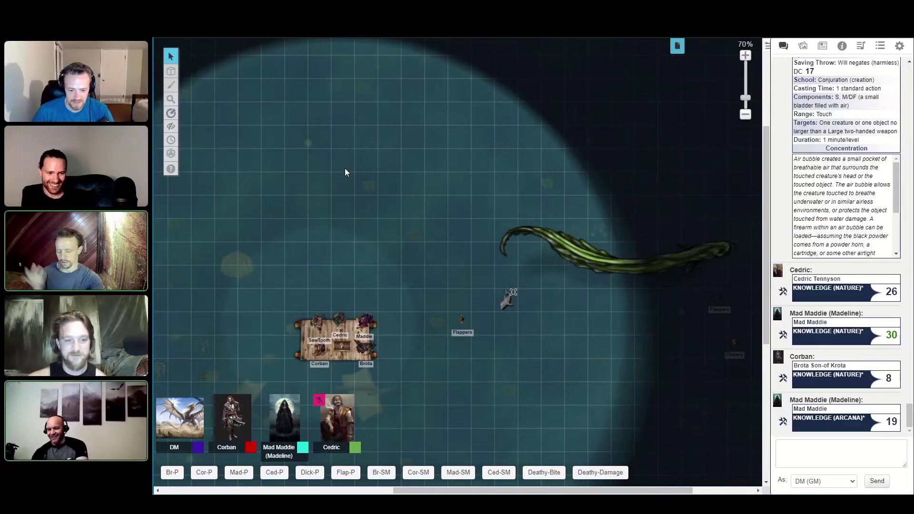
mouse_move(117, 354)
mouse_move(75, 332)
mouse_move(76, 414)
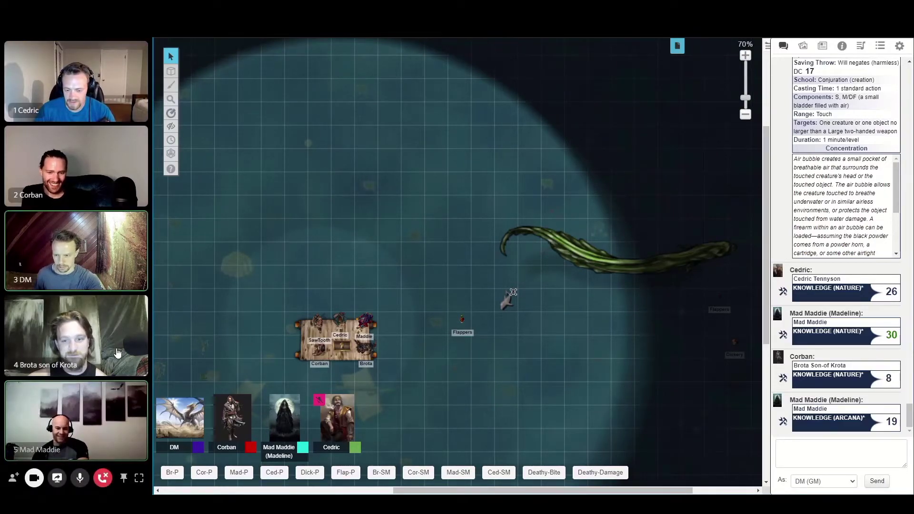
scroll(588, 310, "down", 2)
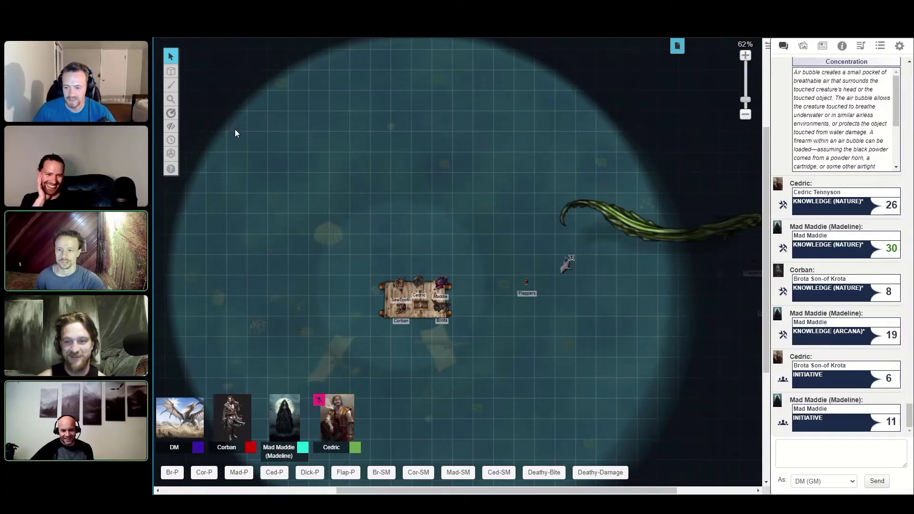
mouse_move(171, 154)
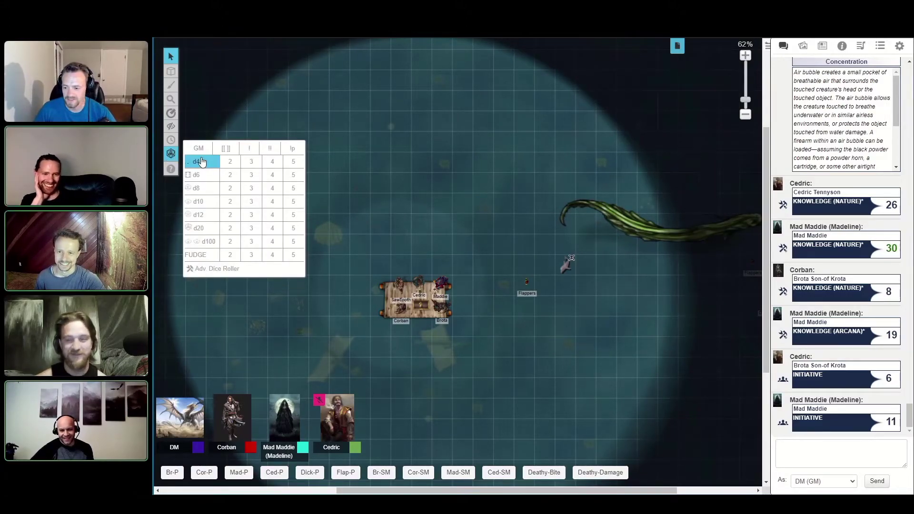
Step: Roll one d4 from the dice flyout into chat, getting a 2
left_click(196, 161)
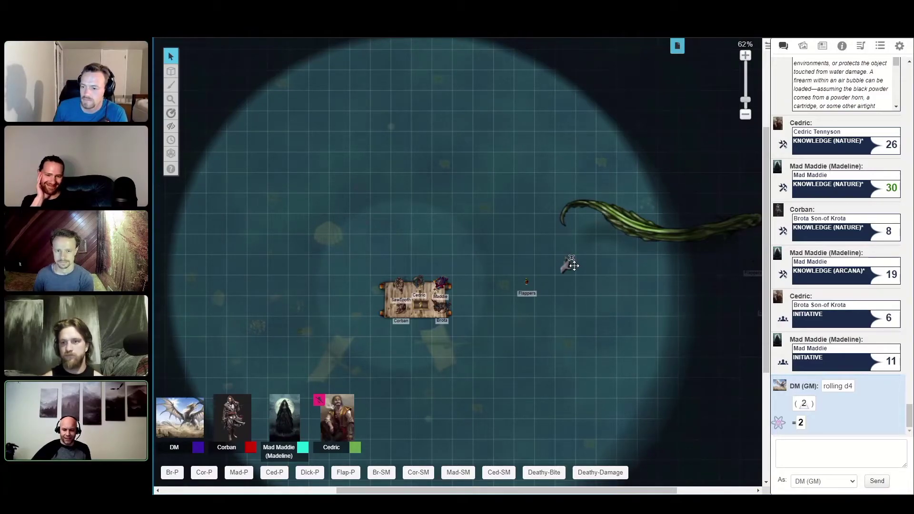
mouse_move(79, 336)
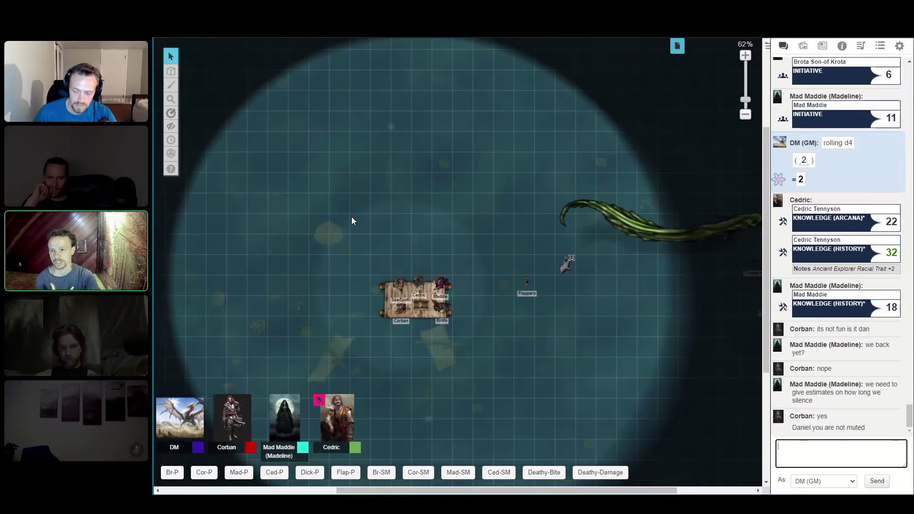
left_click(437, 277)
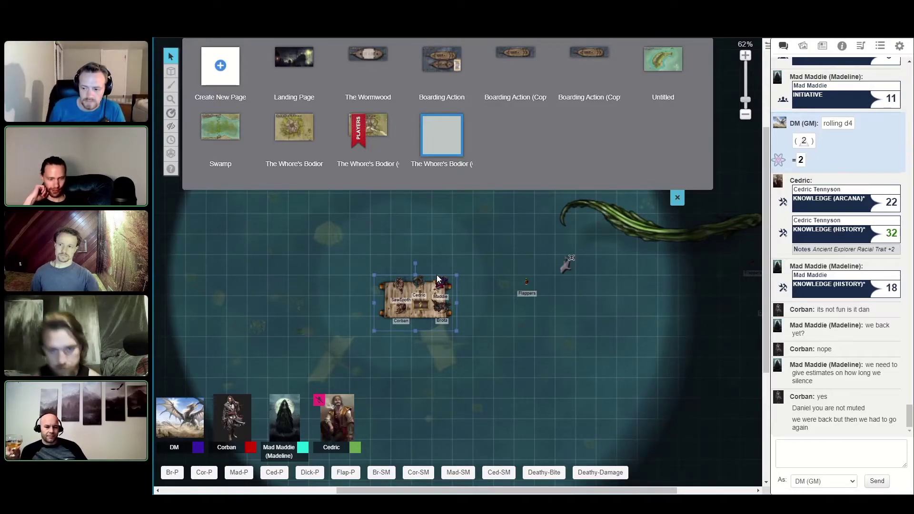
left_click(678, 197)
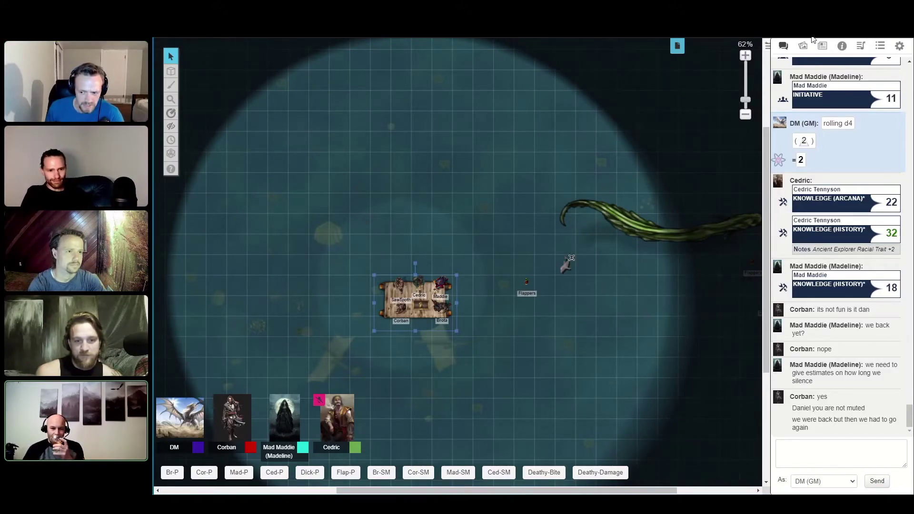
left_click(823, 47)
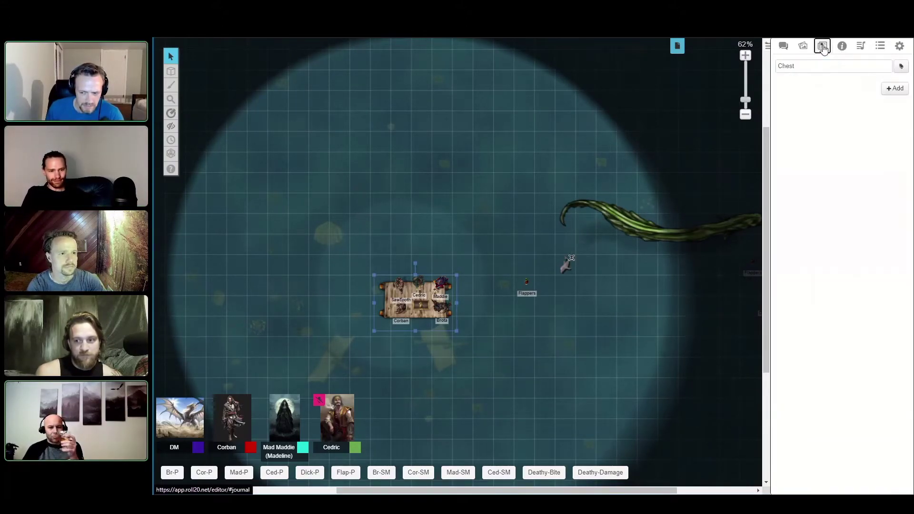
left_click(842, 48)
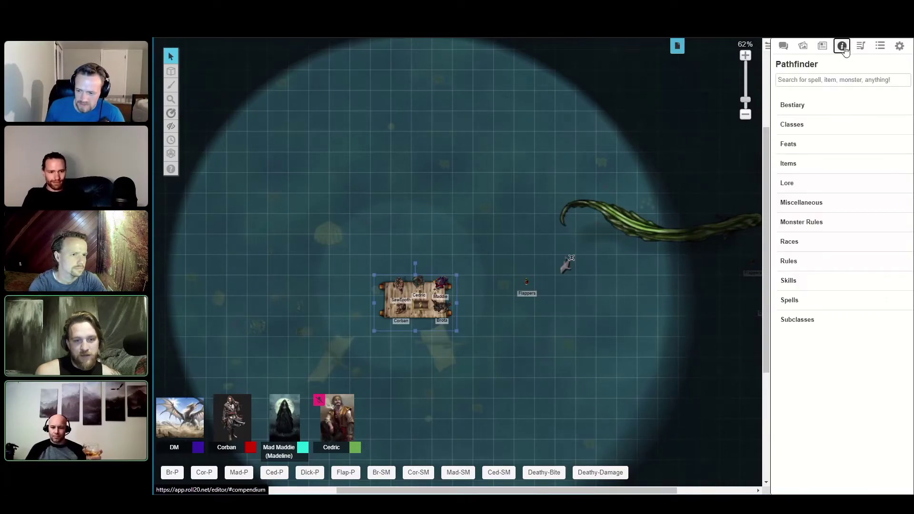
left_click(823, 47)
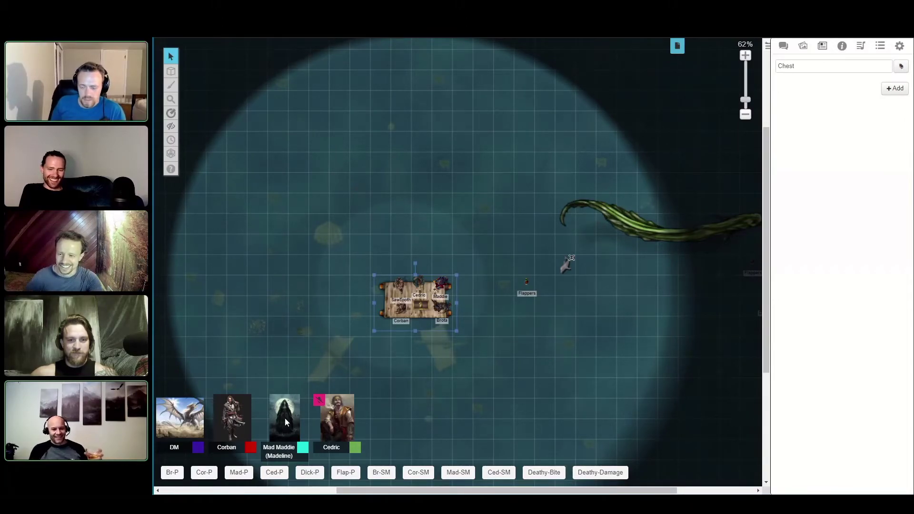
Step: Select and deselect the crew token and raft, then pan to recentre the raft
left_click(402, 289)
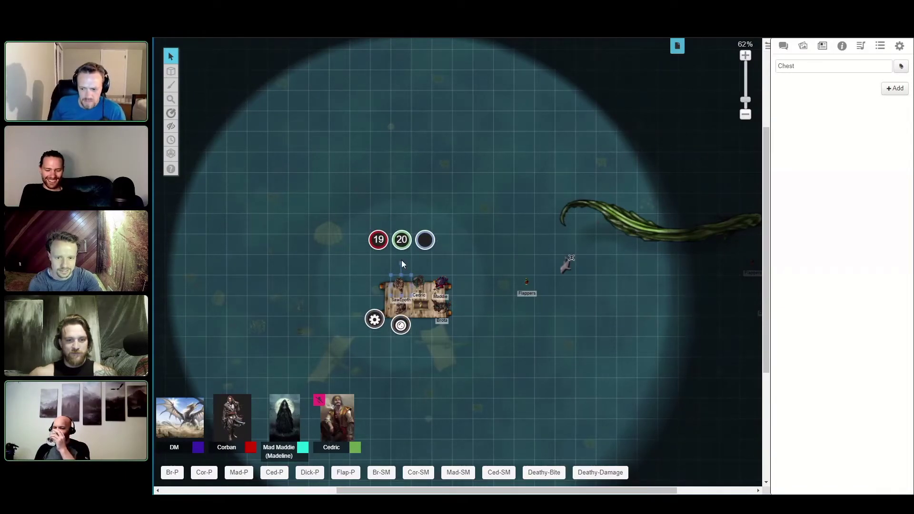
left_click(400, 266)
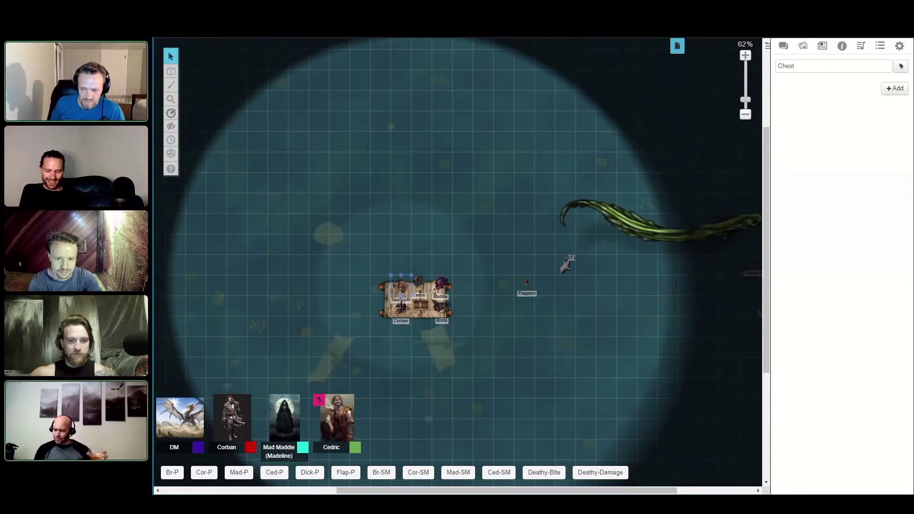
left_click_drag(291, 208, 449, 362)
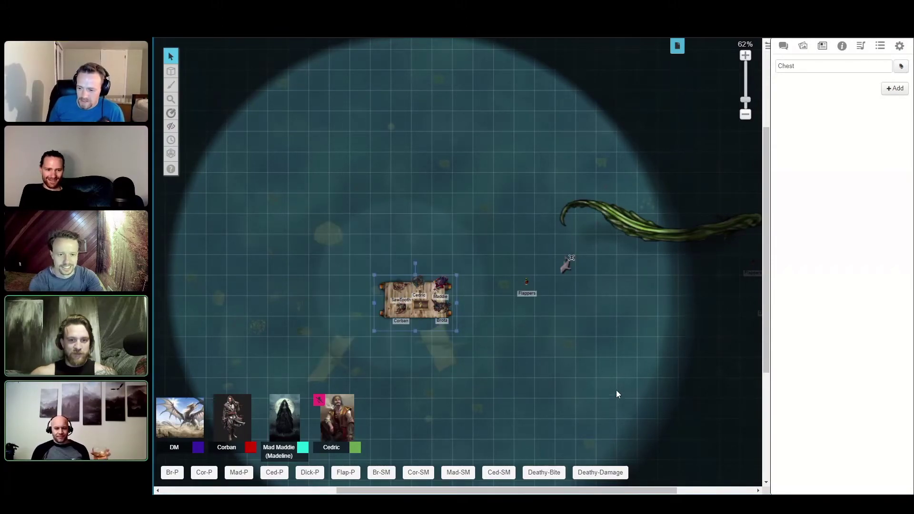
left_click(345, 291)
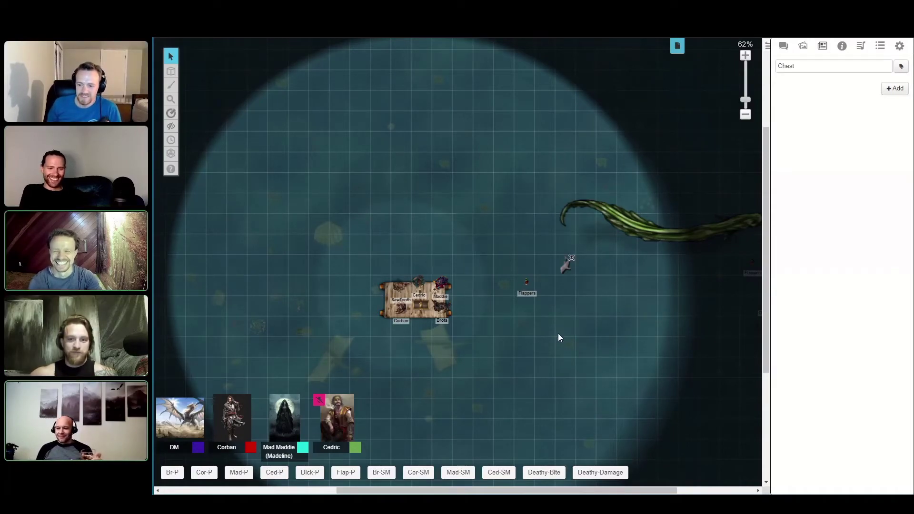
left_click_drag(630, 270, 624, 308)
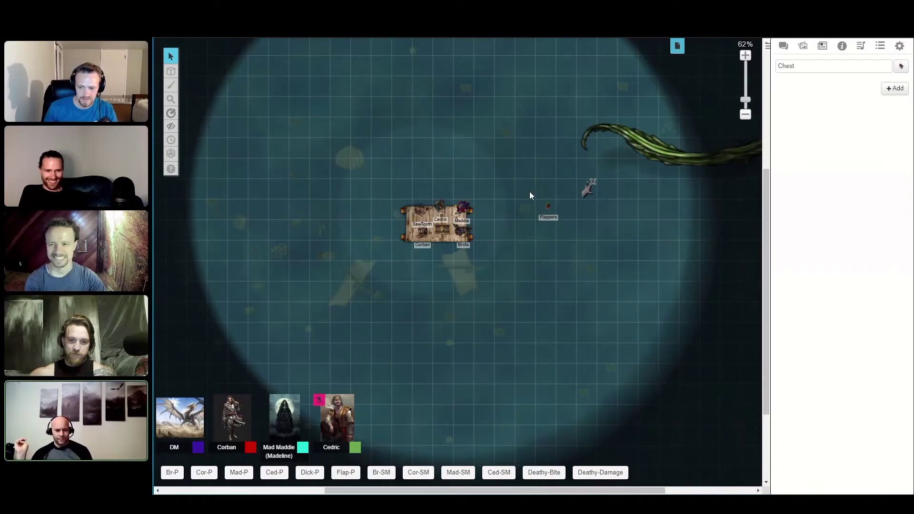
left_click_drag(579, 202, 566, 181)
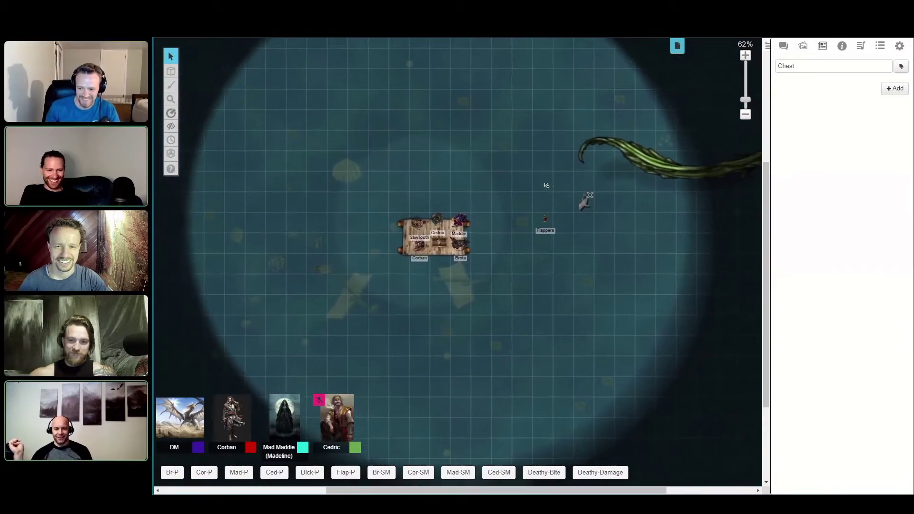
scroll(748, 65, "up", 5)
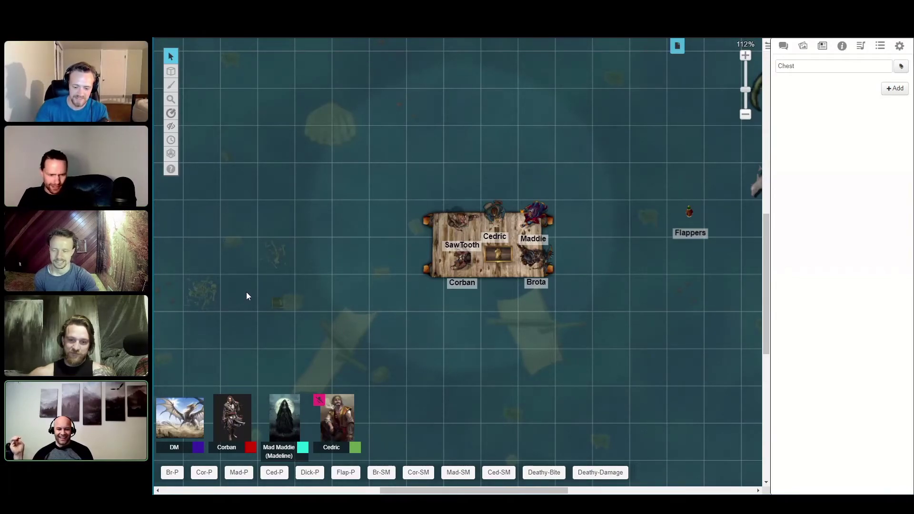
mouse_move(143, 367)
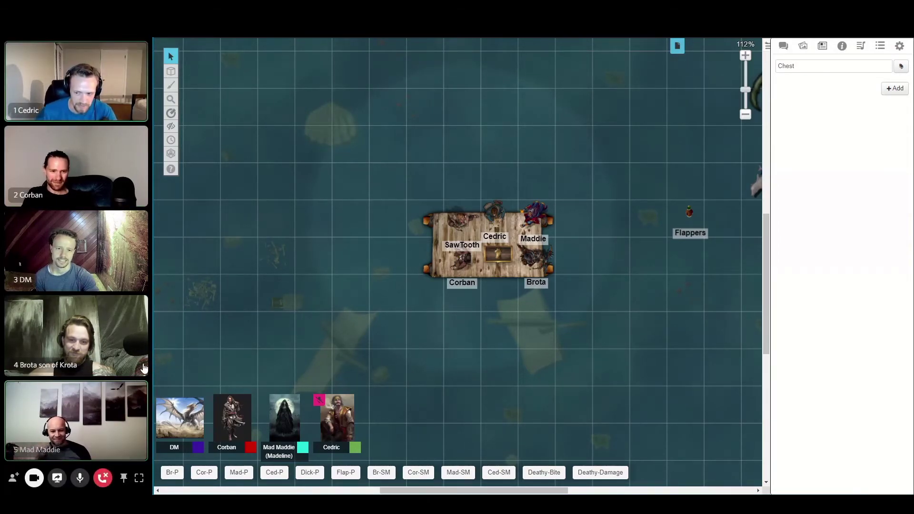
Step: Cycle the sidebar through Art Library, Chat and Journal, then open Wind's Grace
left_click(803, 45)
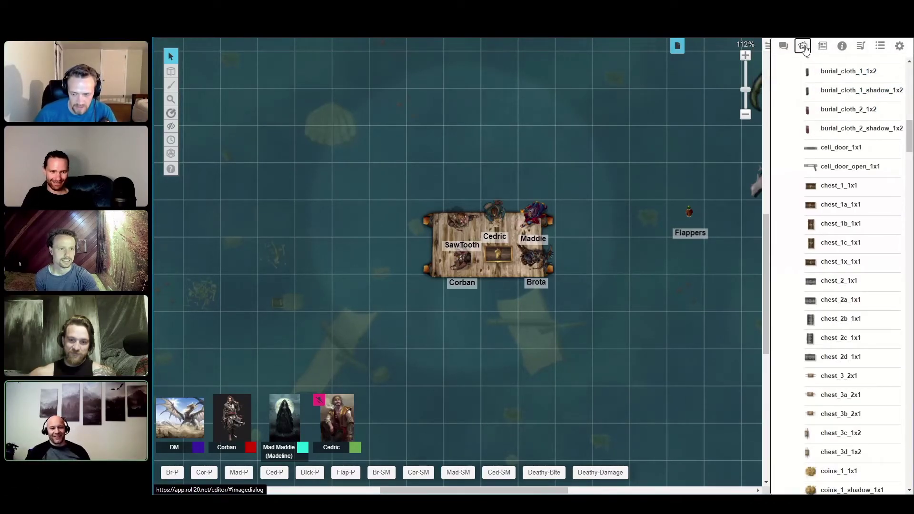
left_click(784, 45)
left_click(822, 45)
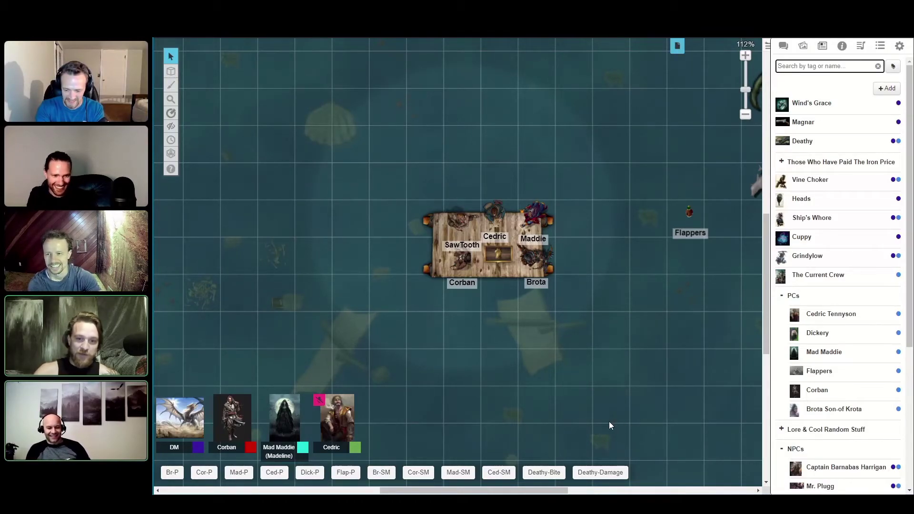
mouse_move(807, 123)
left_click(813, 105)
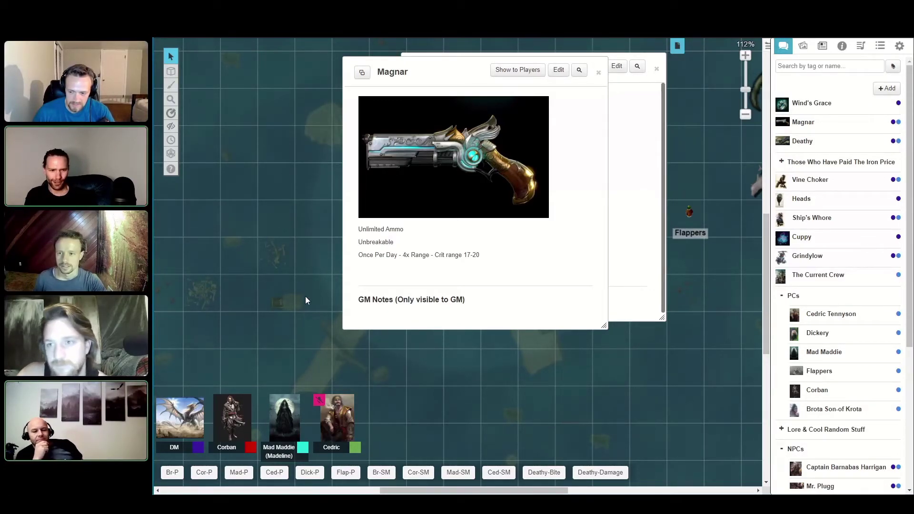
Step: Move the Magnar handout aside and close it, then recentre Wind's Grace on the map
left_click_drag(418, 72, 444, 166)
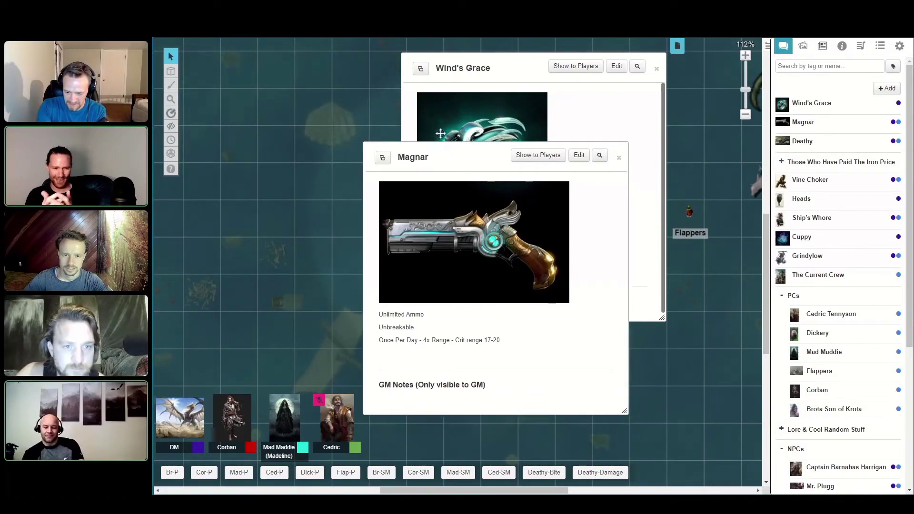
left_click_drag(451, 159, 446, 78)
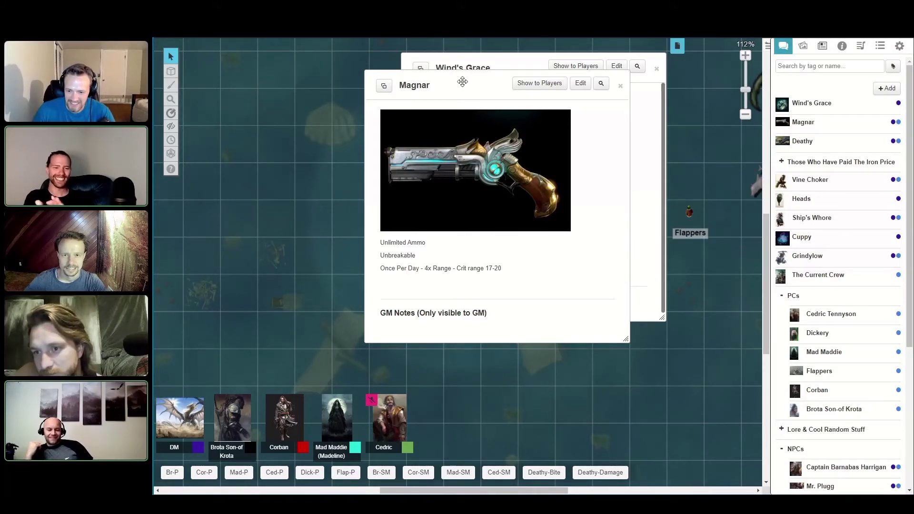
left_click_drag(463, 83, 428, 96)
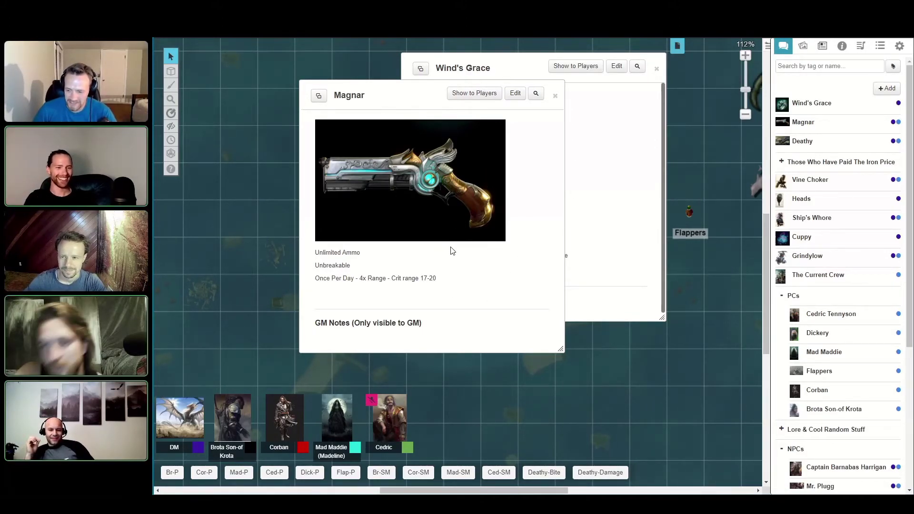
left_click_drag(379, 92, 233, 151)
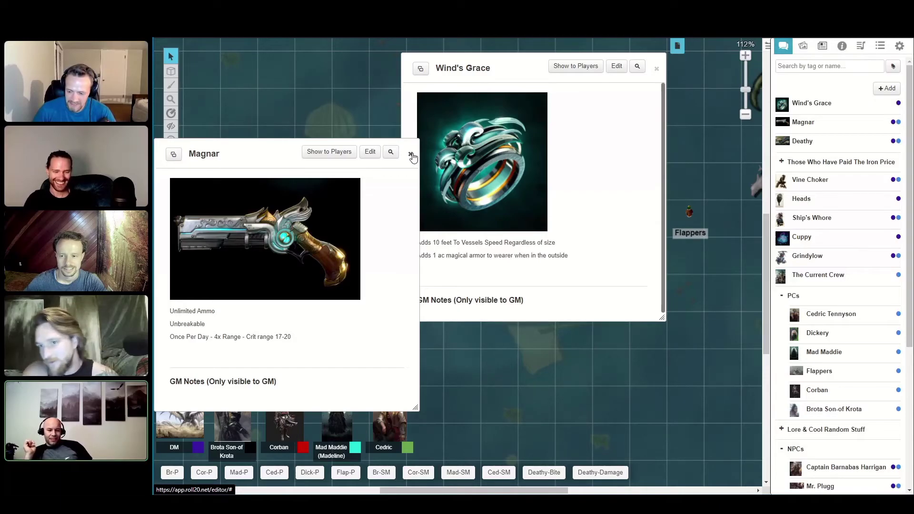
left_click(412, 157)
left_click_drag(603, 75, 518, 126)
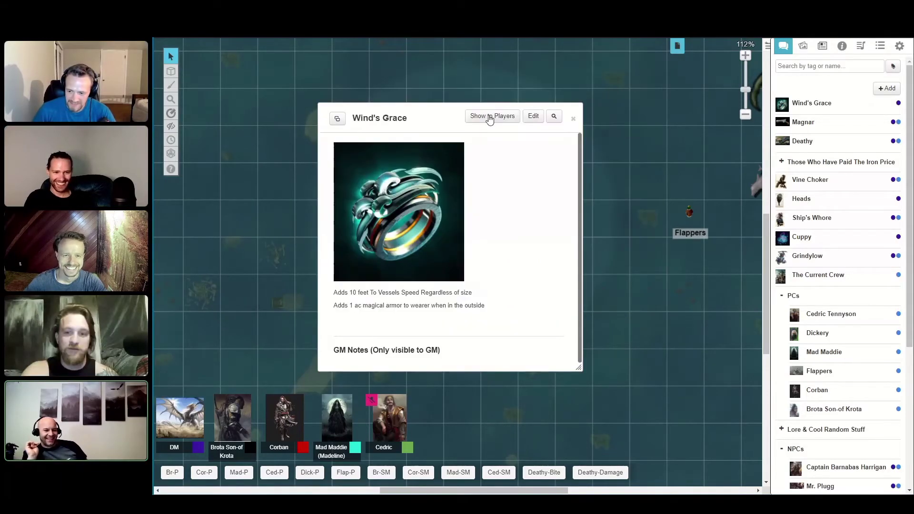
Step: Share the Wind's Grace handout with All Players and save the change
left_click(534, 117)
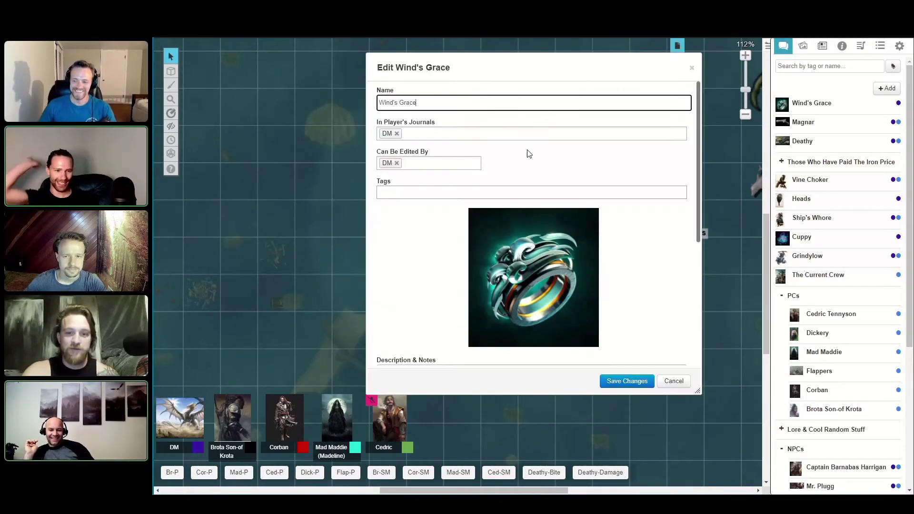
left_click(450, 135)
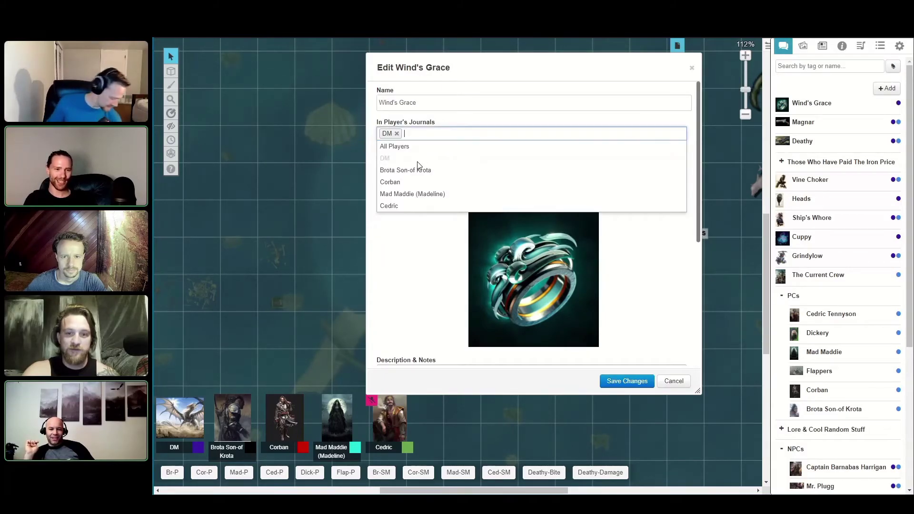
left_click(405, 151)
left_click(627, 381)
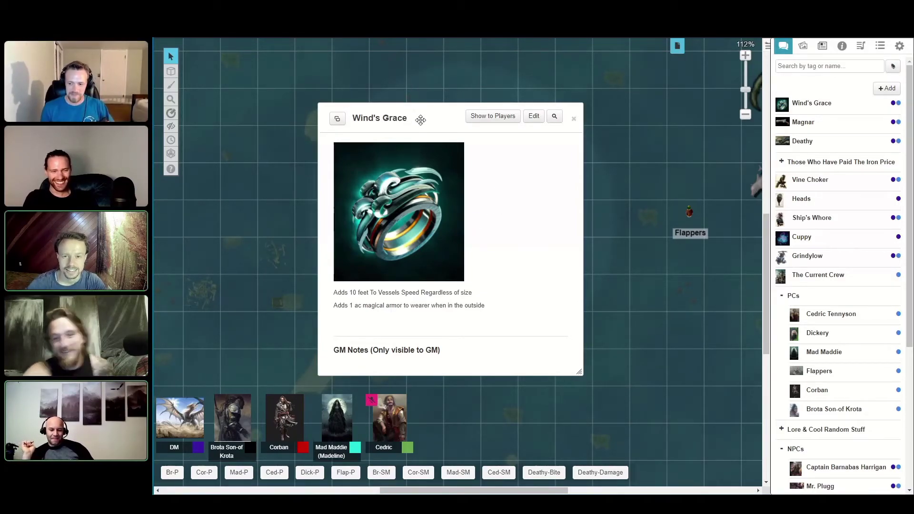
Step: Reposition the Wind's Grace handout to the centre-right of the map
left_click_drag(426, 116, 455, 134)
left_click_drag(425, 98, 400, 73)
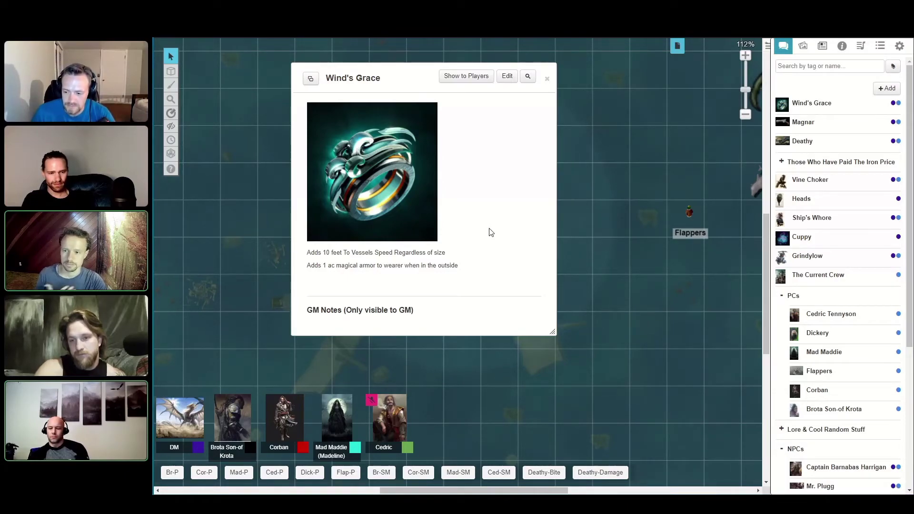
left_click_drag(414, 78, 632, 91)
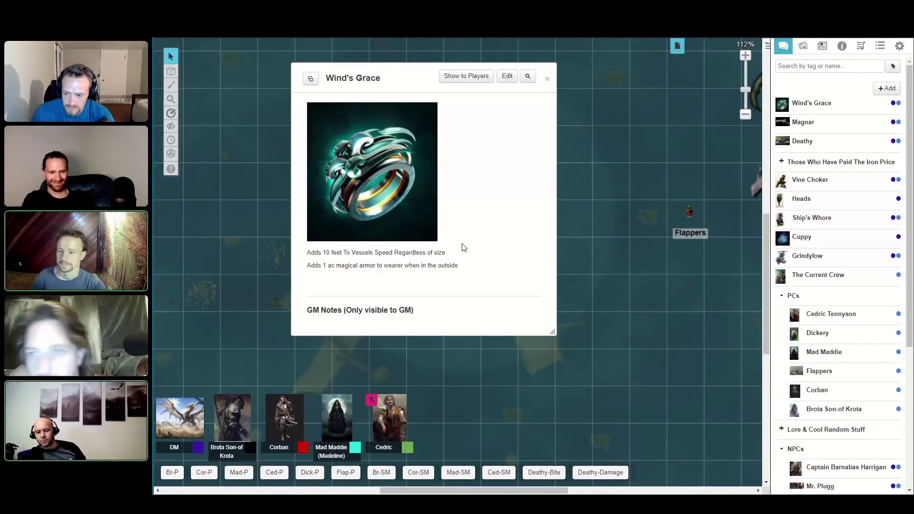
left_click_drag(376, 67, 562, 57)
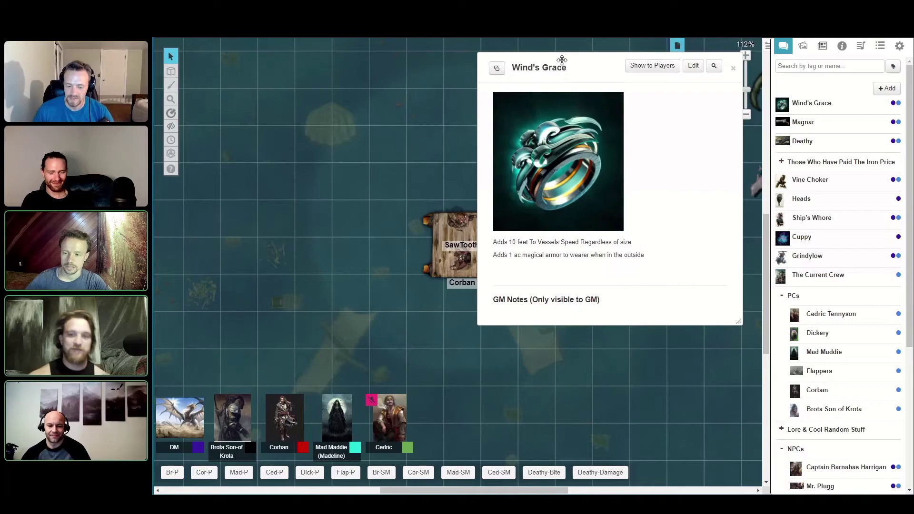
mouse_move(562, 57)
left_mouse_down()
mouse_move(420, 84)
mouse_move(393, 79)
mouse_move(660, 55)
mouse_move(680, 69)
mouse_move(667, 50)
mouse_move(659, 57)
left_mouse_up()
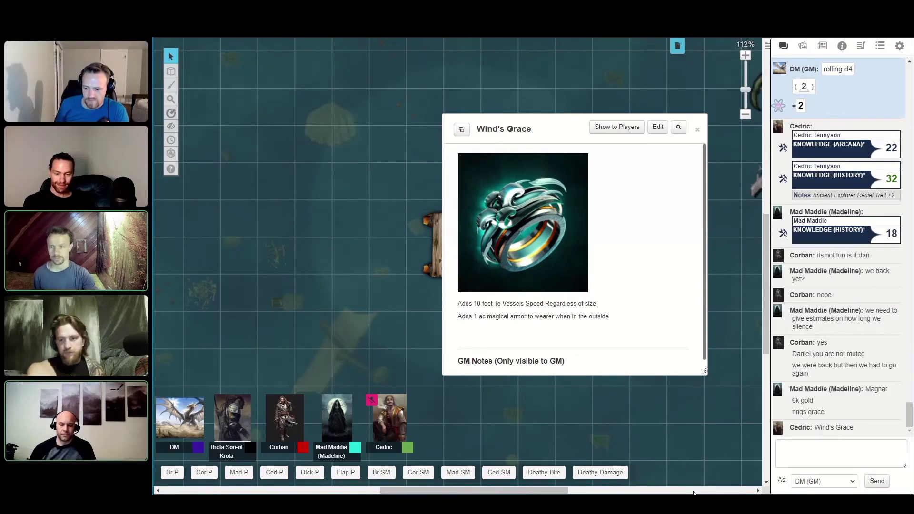
Step: Move Wind's Grace to the left and open the Magnar handout from the Journal
left_click_drag(537, 124, 283, 109)
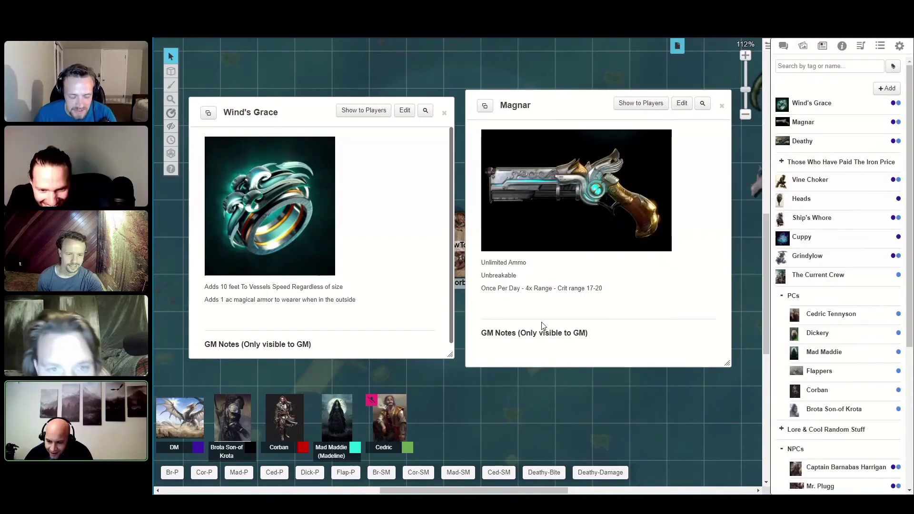
left_click(821, 45)
left_click(803, 122)
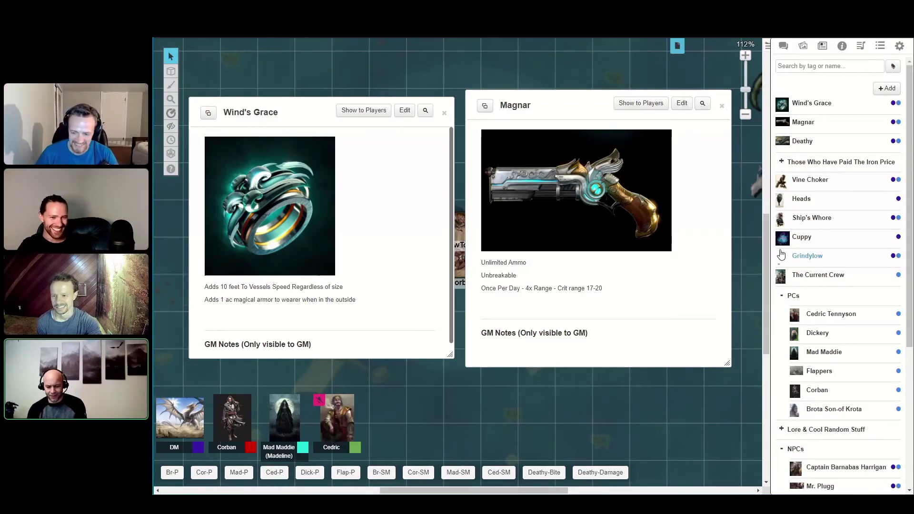
Step: Show the chat log in the sidebar while both handouts stay open
left_click_drag(782, 255, 789, 250)
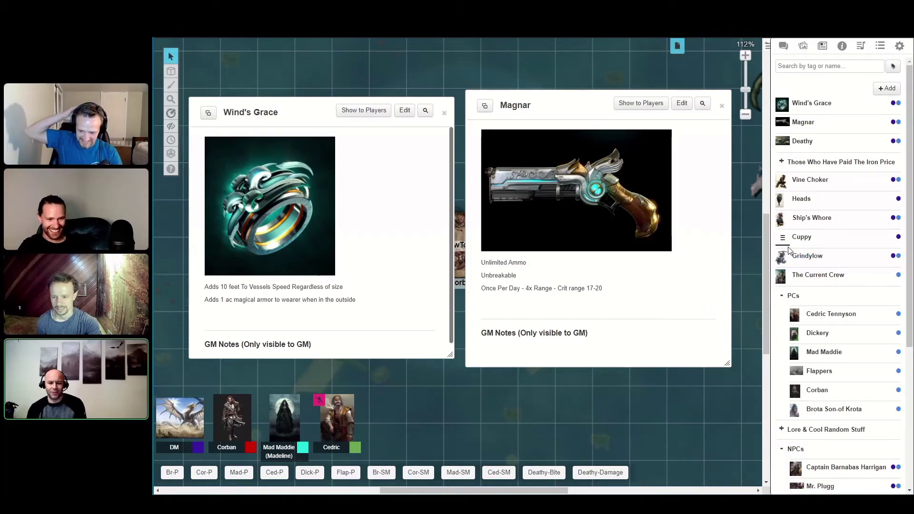
left_click(783, 45)
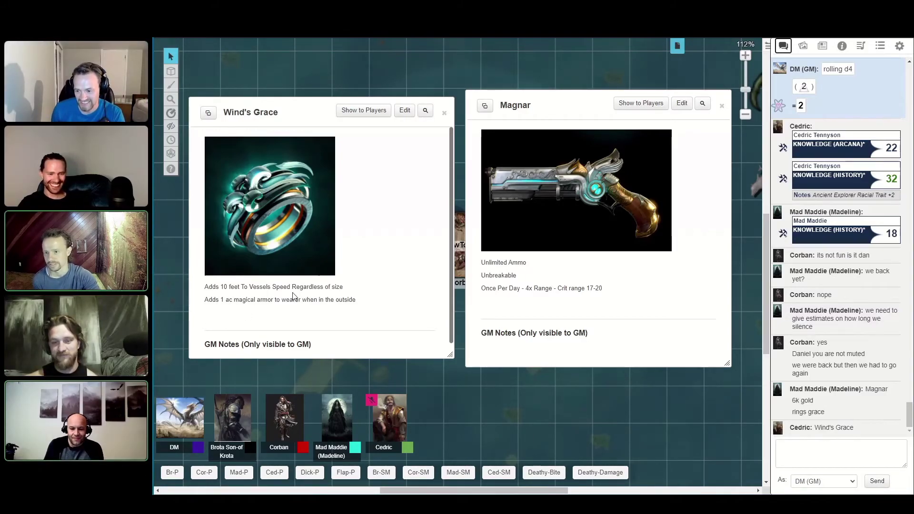
type("/r 1d20")
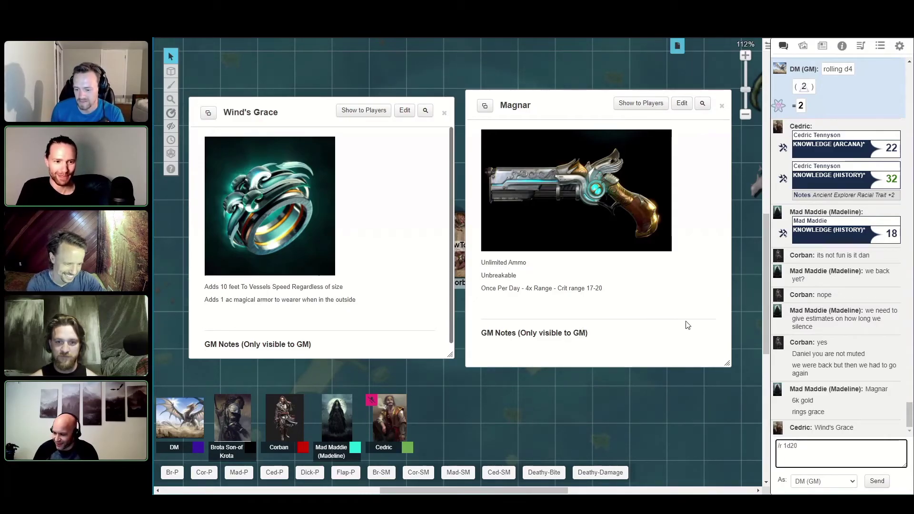
Step: Correct the roll from /r 1d20 to /r 1d100 and send it, rolling 57
key("BackSpace")
key("BackSpace")
type("100")
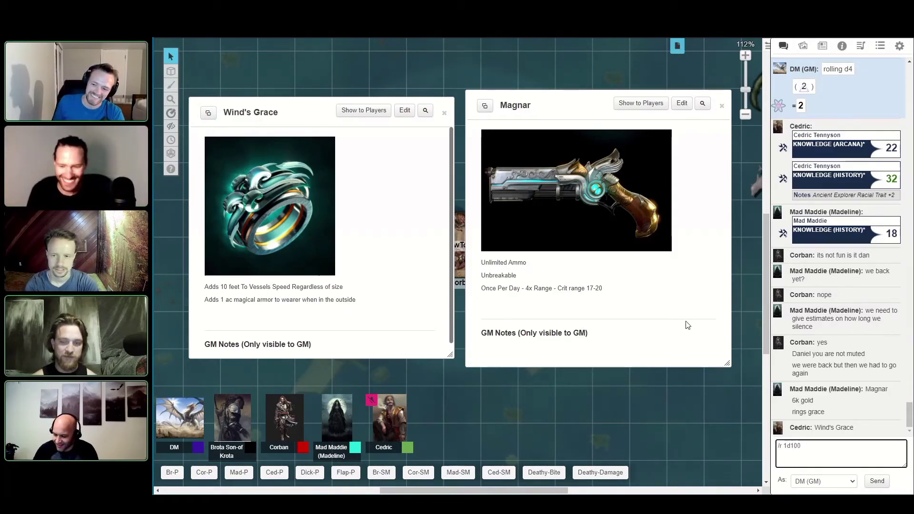
key("Return")
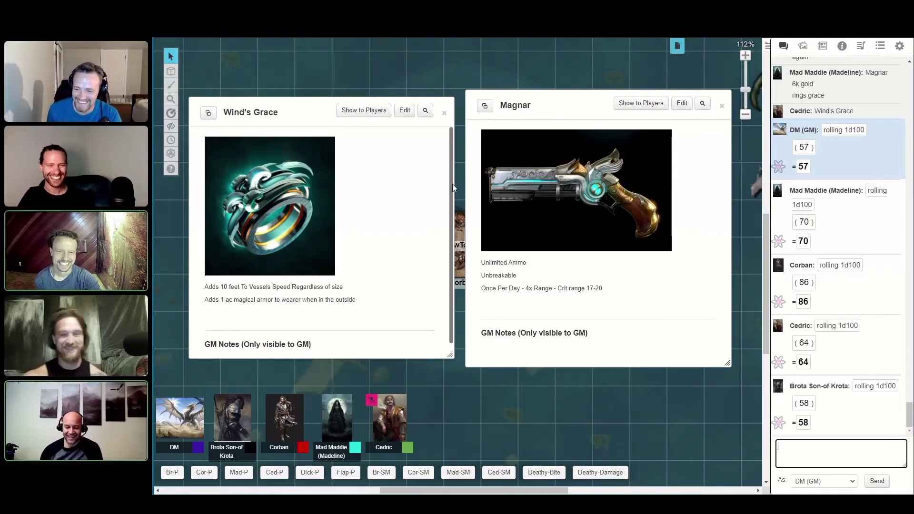
Step: Move Wind's Grace over Magnar and send two /r 1d100 rolls, getting 53 and 88
left_click_drag(263, 115, 343, 106)
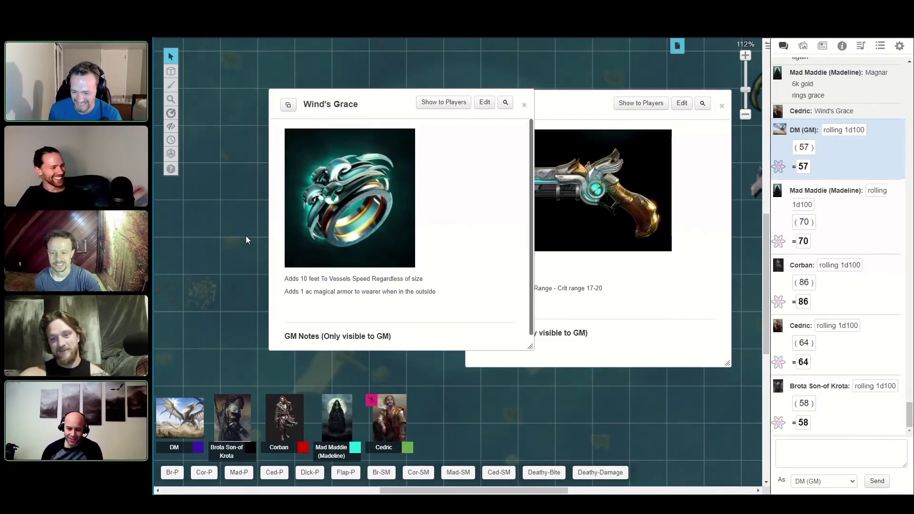
left_click(800, 453)
type("/r 1d100")
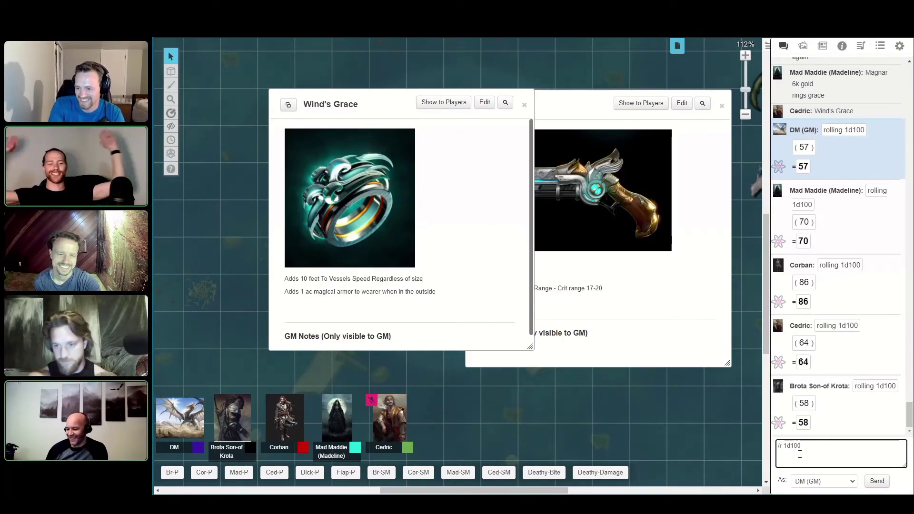
key("Return")
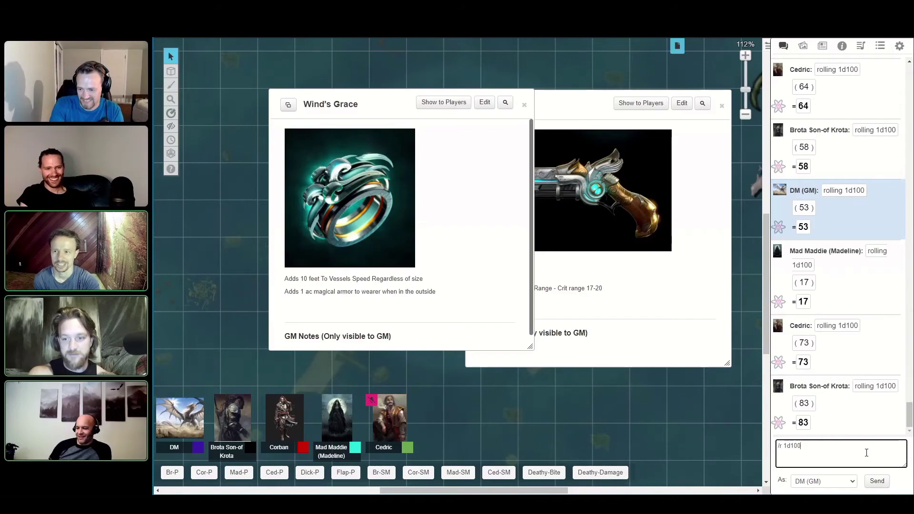
key("Return")
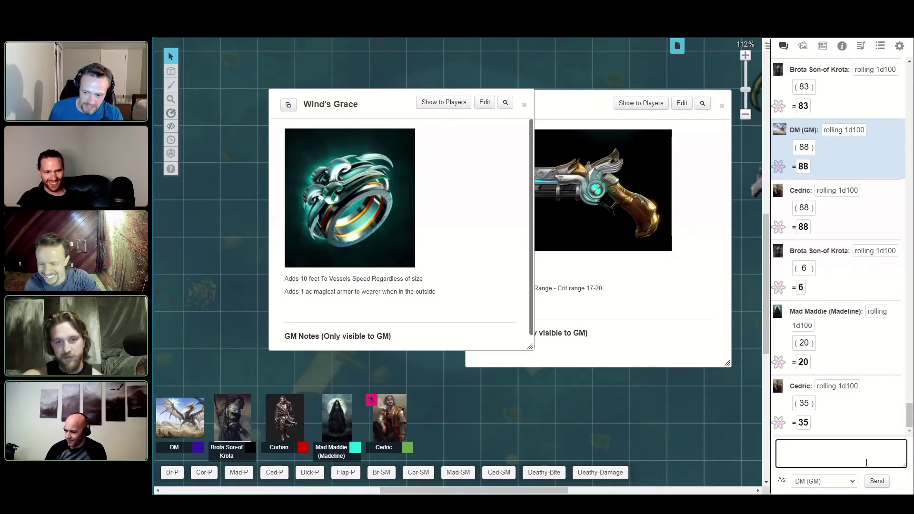
type("/r1d100")
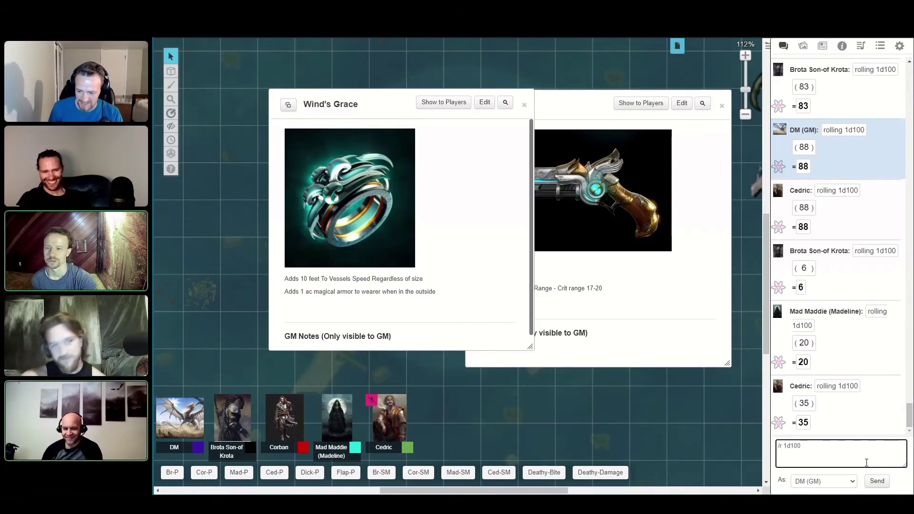
Step: Send the GM's /r 1d100 roll to chat, which comes up 51
key("Return")
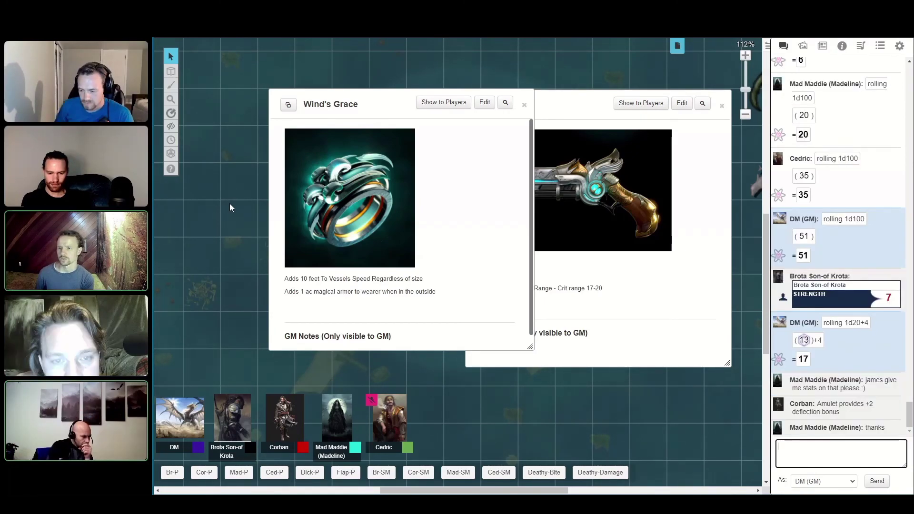
Step: Drag the Wind's Grace handout up and left, clear of the Magnar handout
left_click_drag(357, 104, 274, 94)
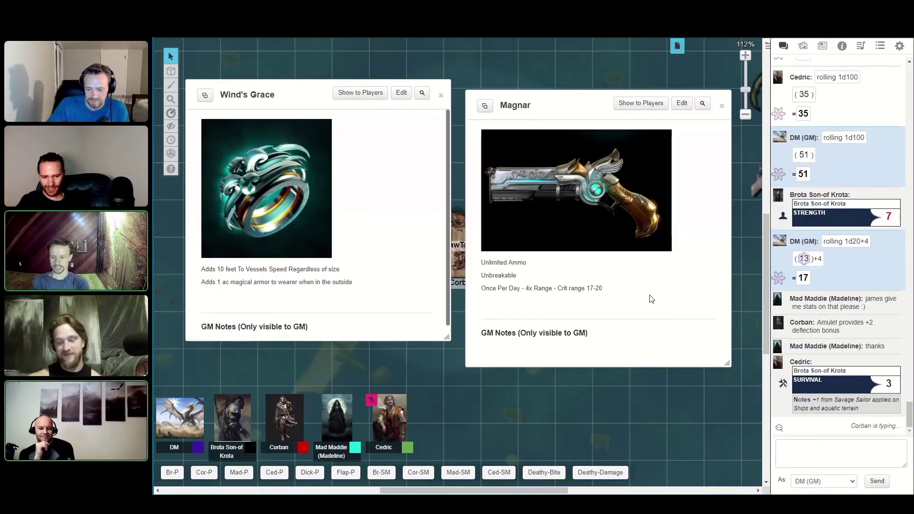